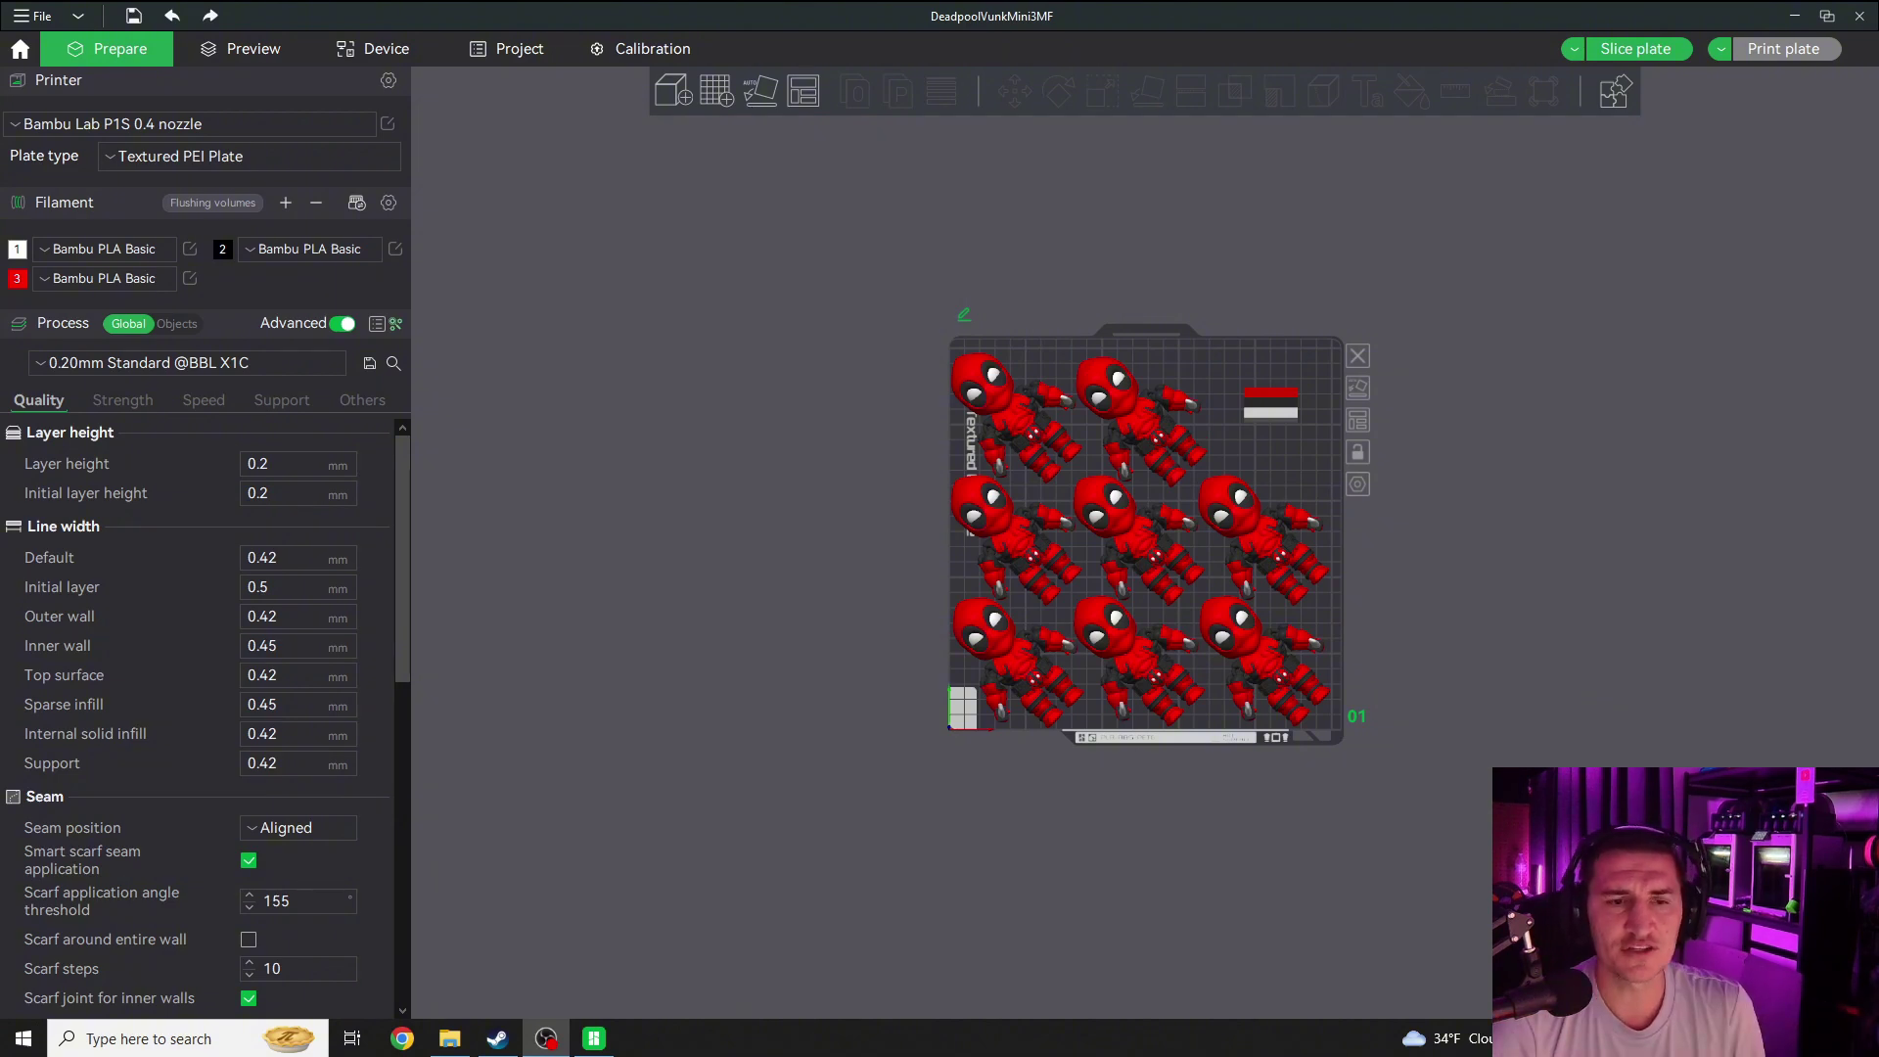
# Slice the plate to check filament and time estimates, then return to the Prepare workspace
pyautogui.click(1664, 49)
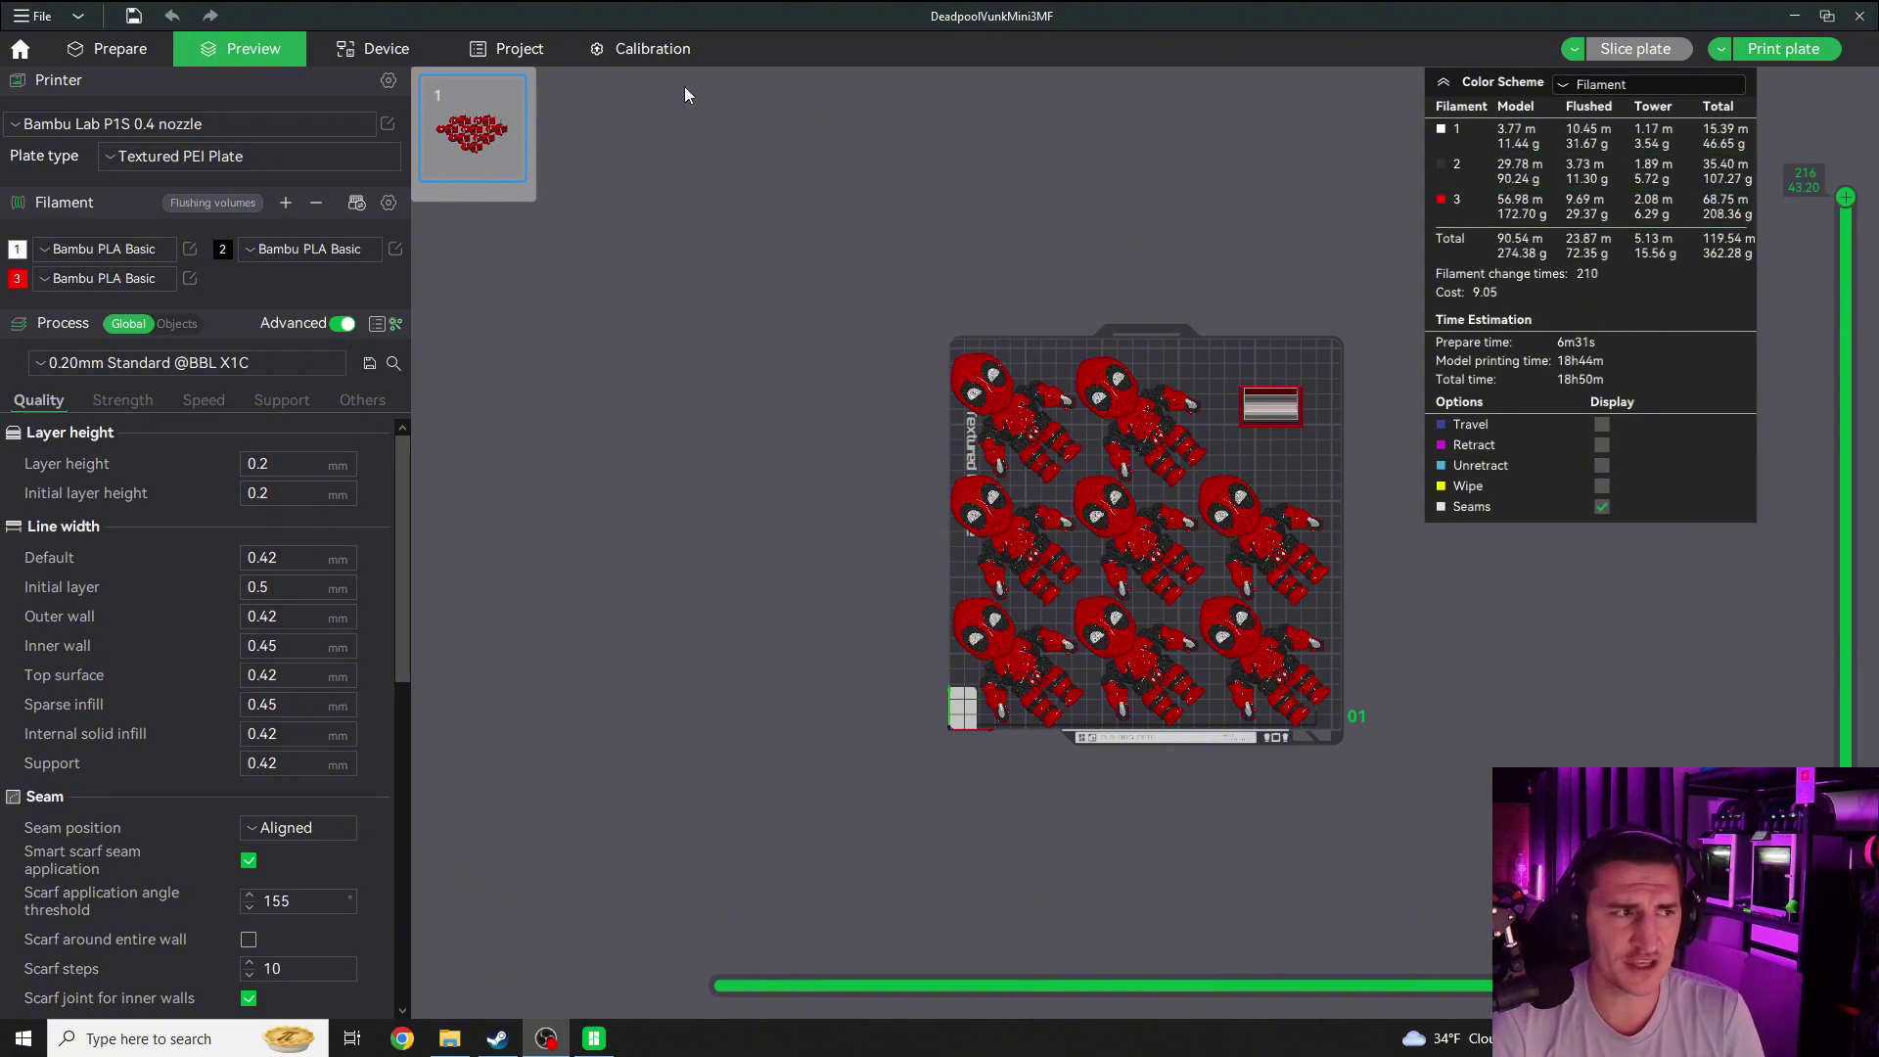
pyautogui.click(139, 55)
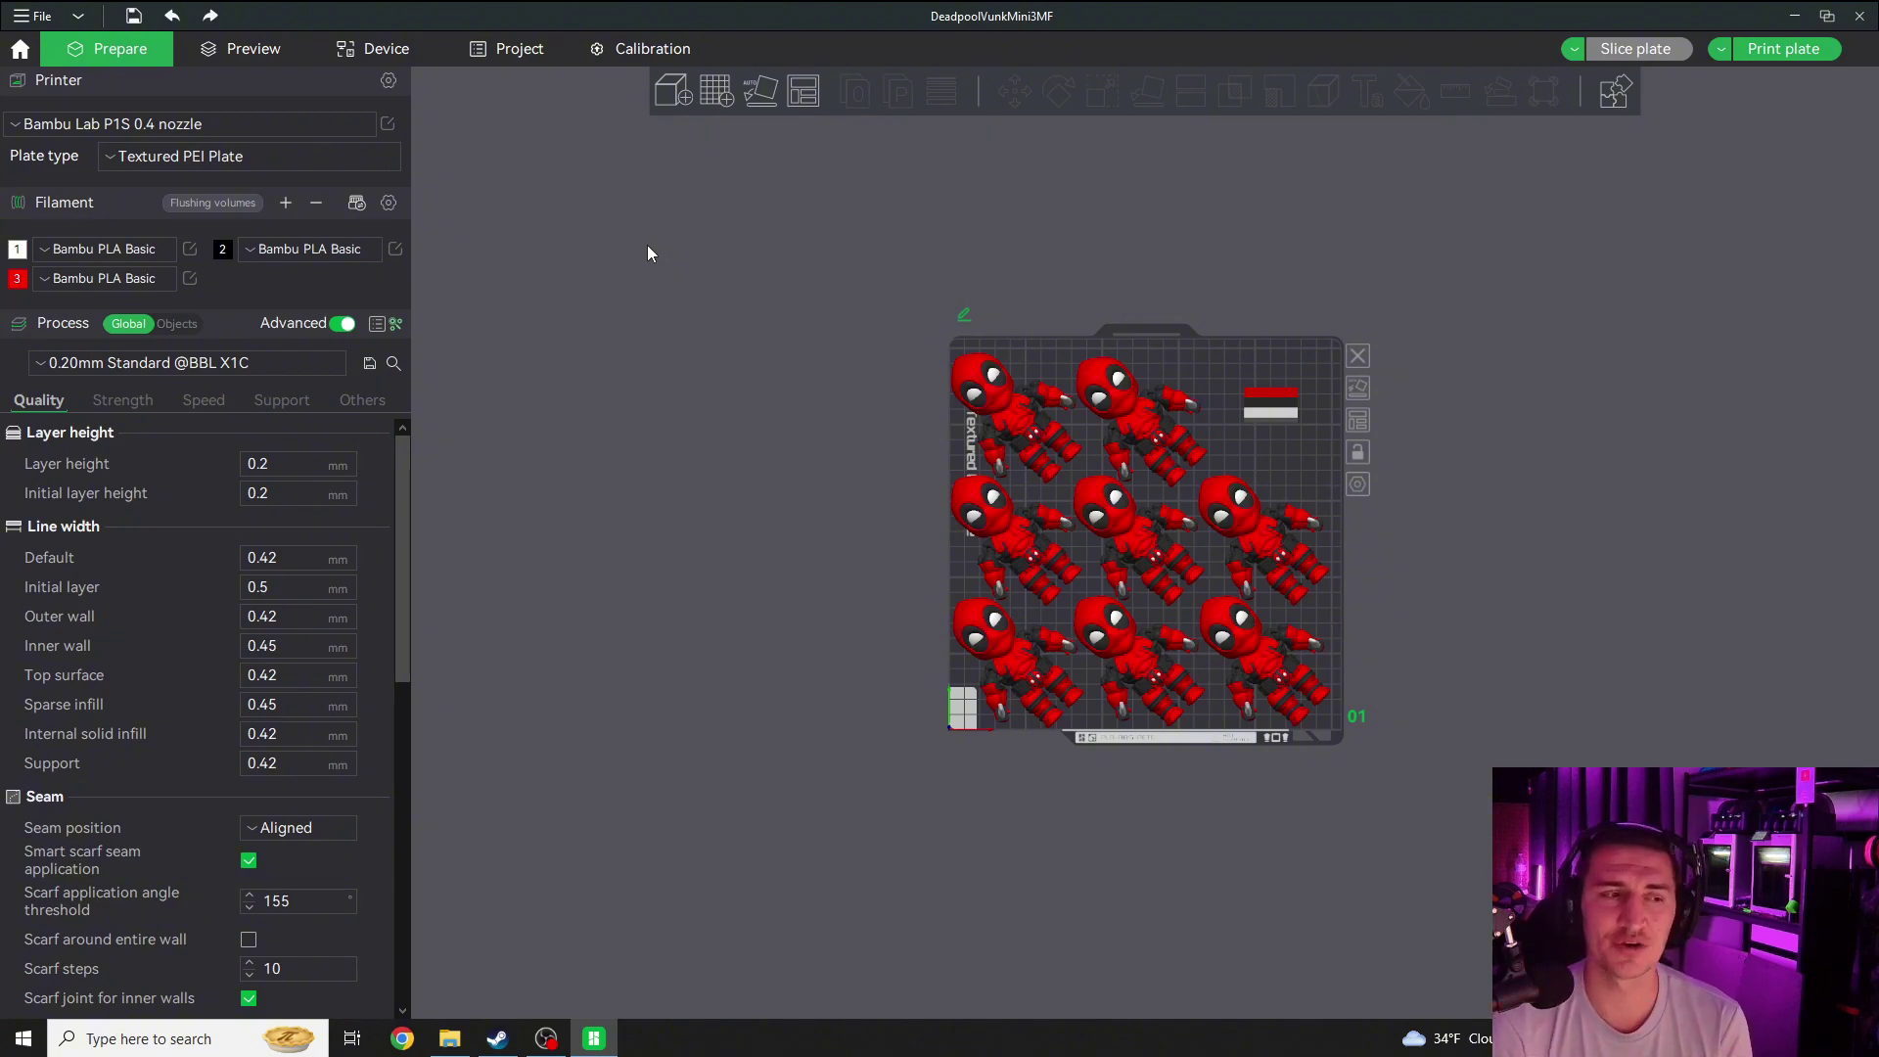
pyautogui.click(303, 362)
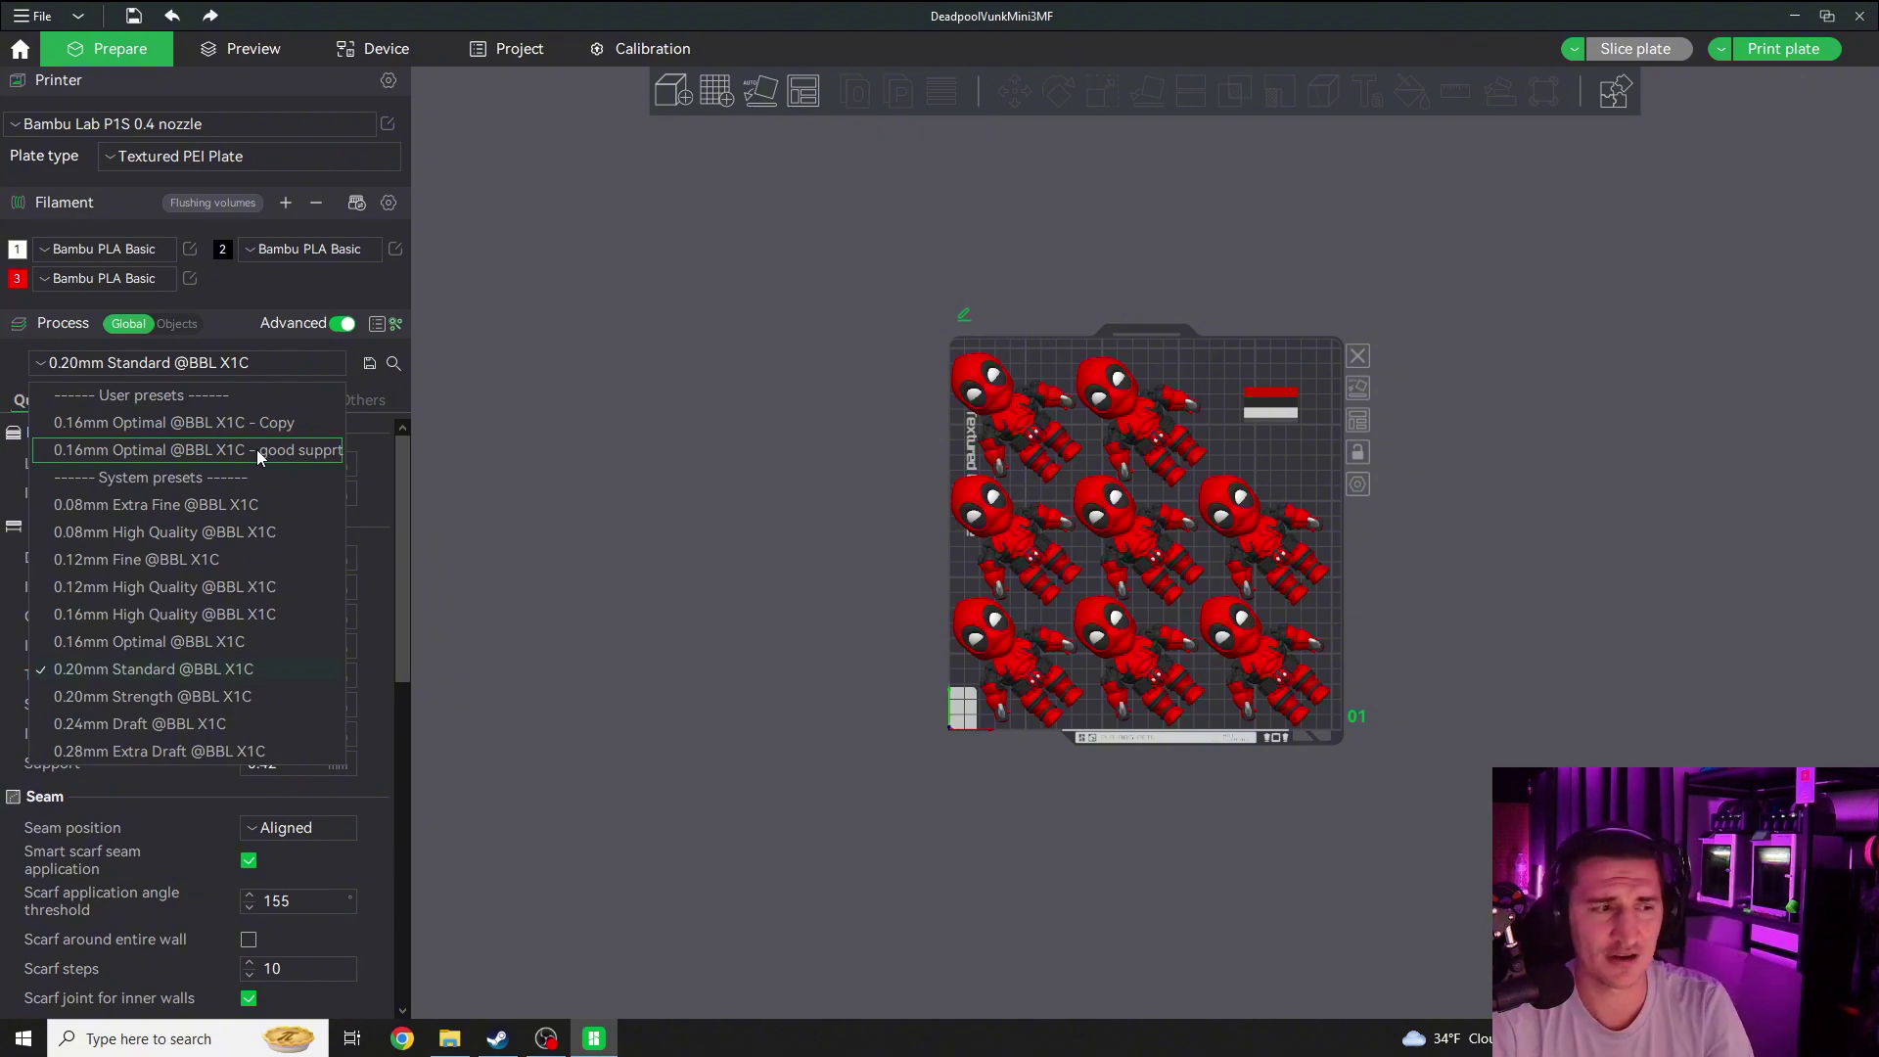
pyautogui.click(154, 648)
pyautogui.click(133, 397)
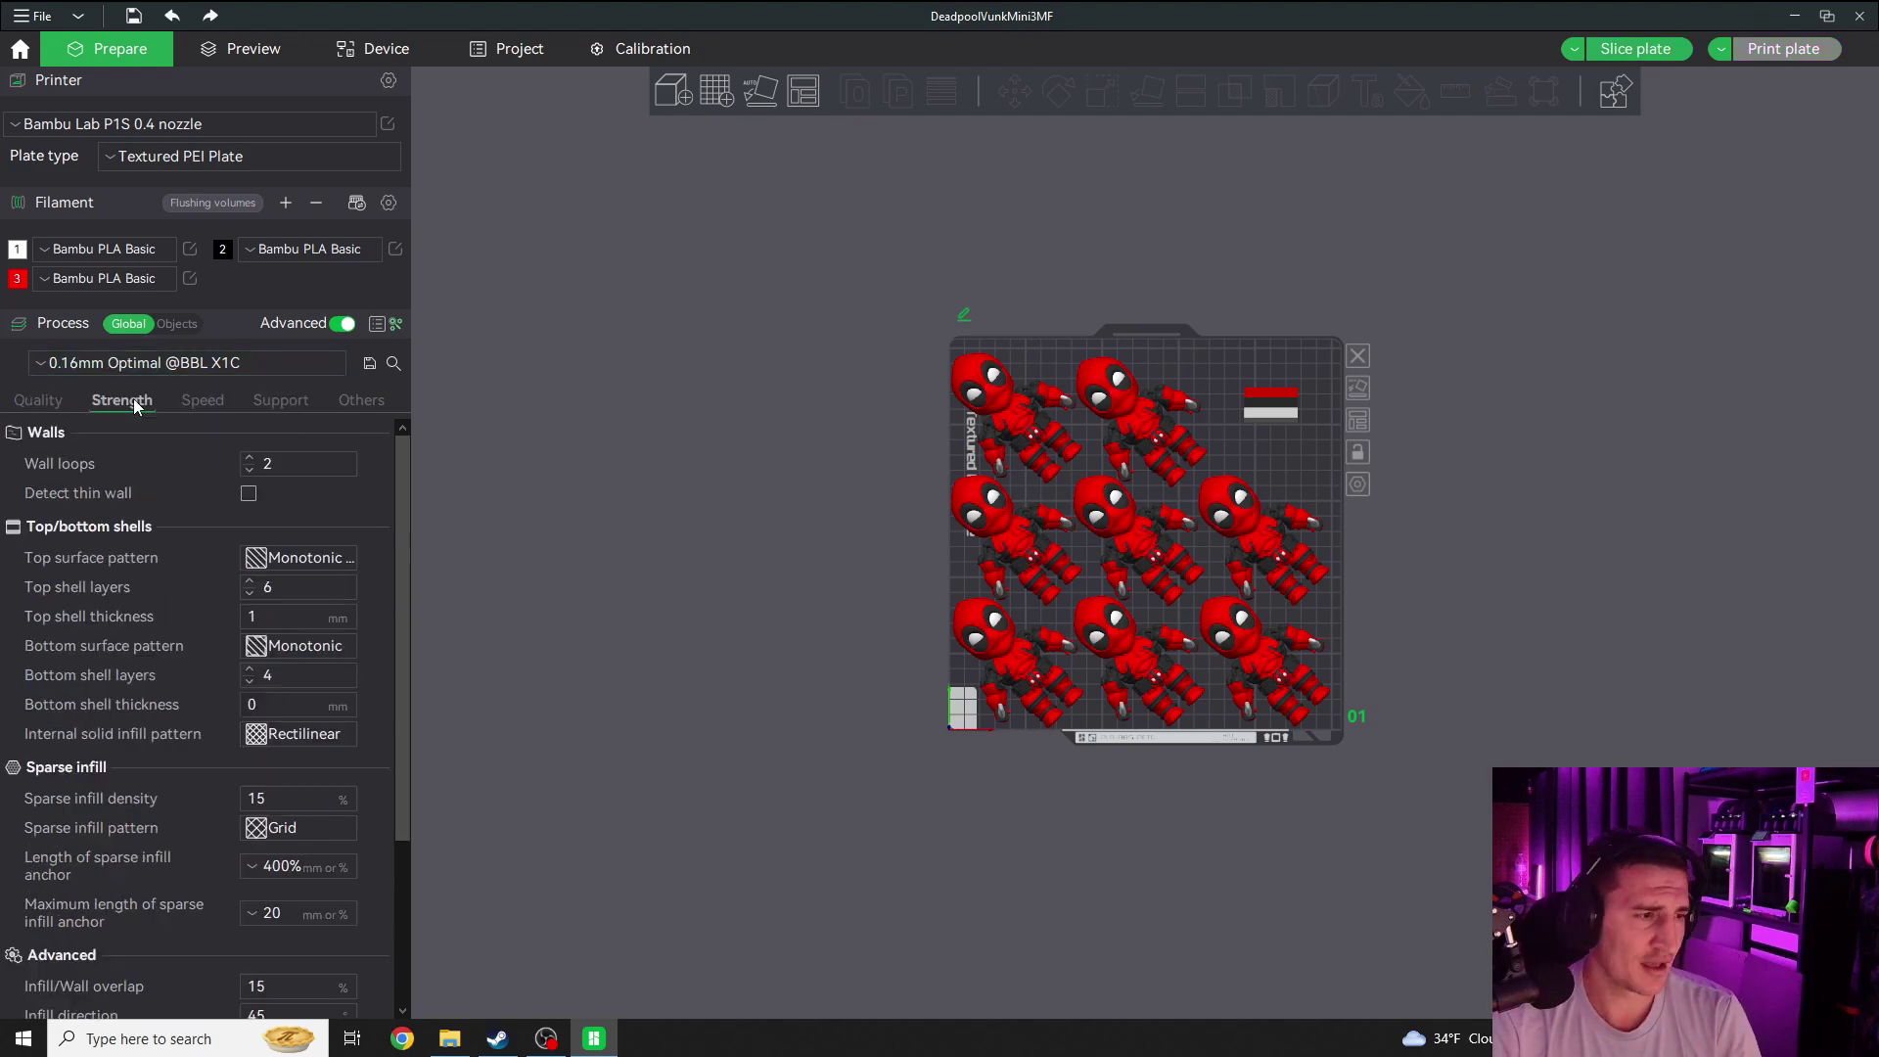
pyautogui.click(250, 457)
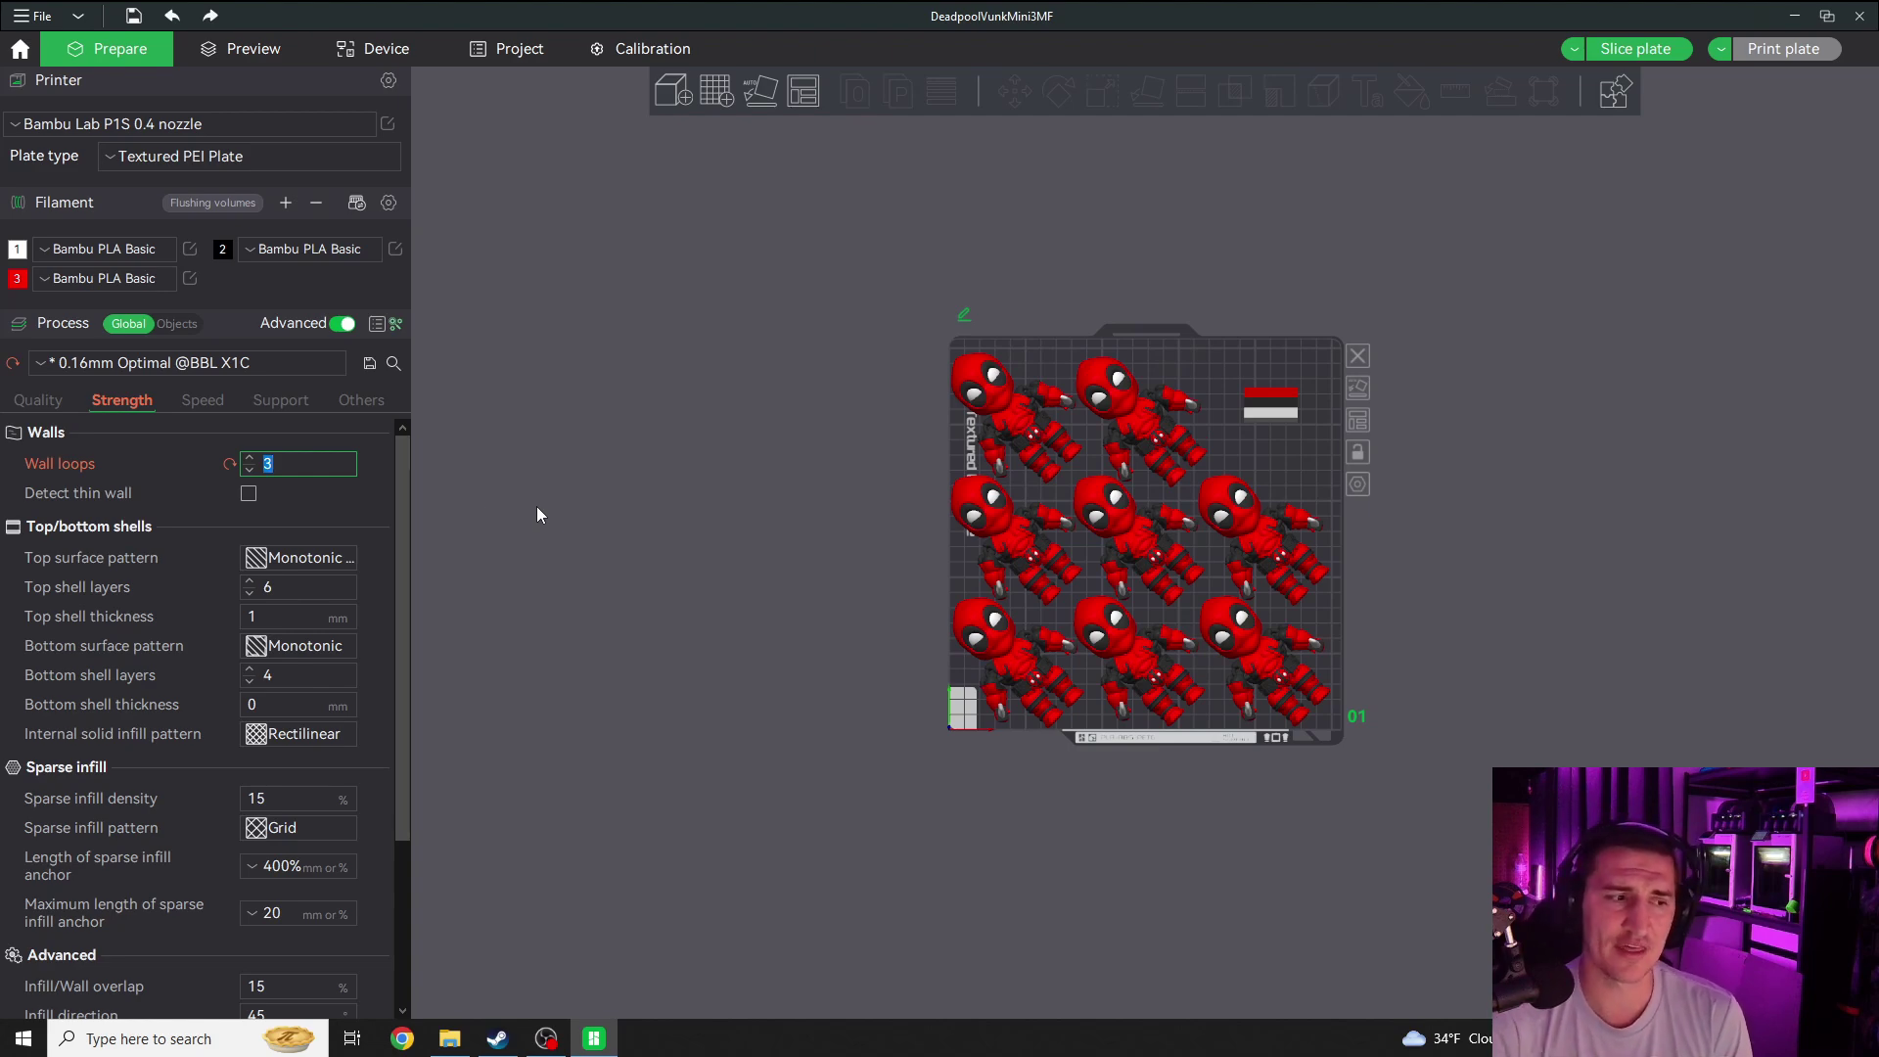
# Set sparse infill density to 6% with the Gyroid infill pattern
pyautogui.click(279, 801)
pyautogui.doubleClick(279, 802)
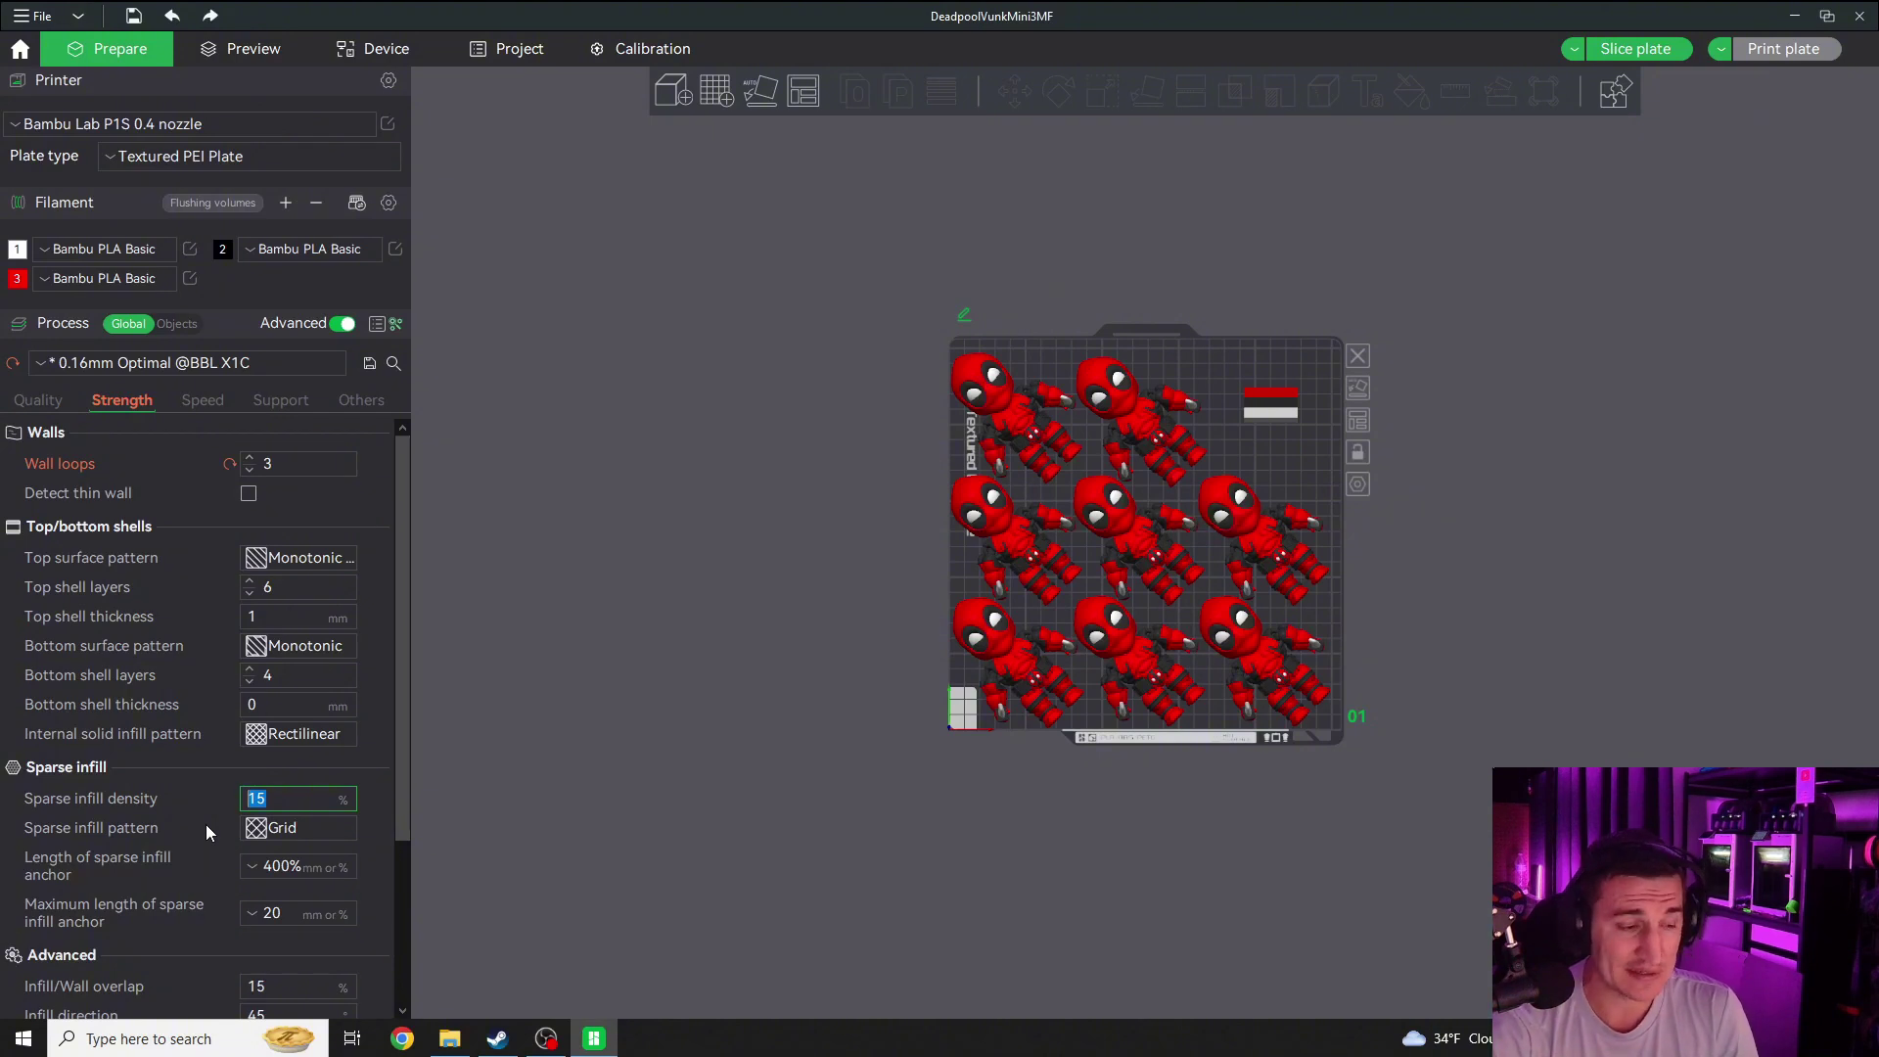
pyautogui.write('8')
pyautogui.press('BackSpace')
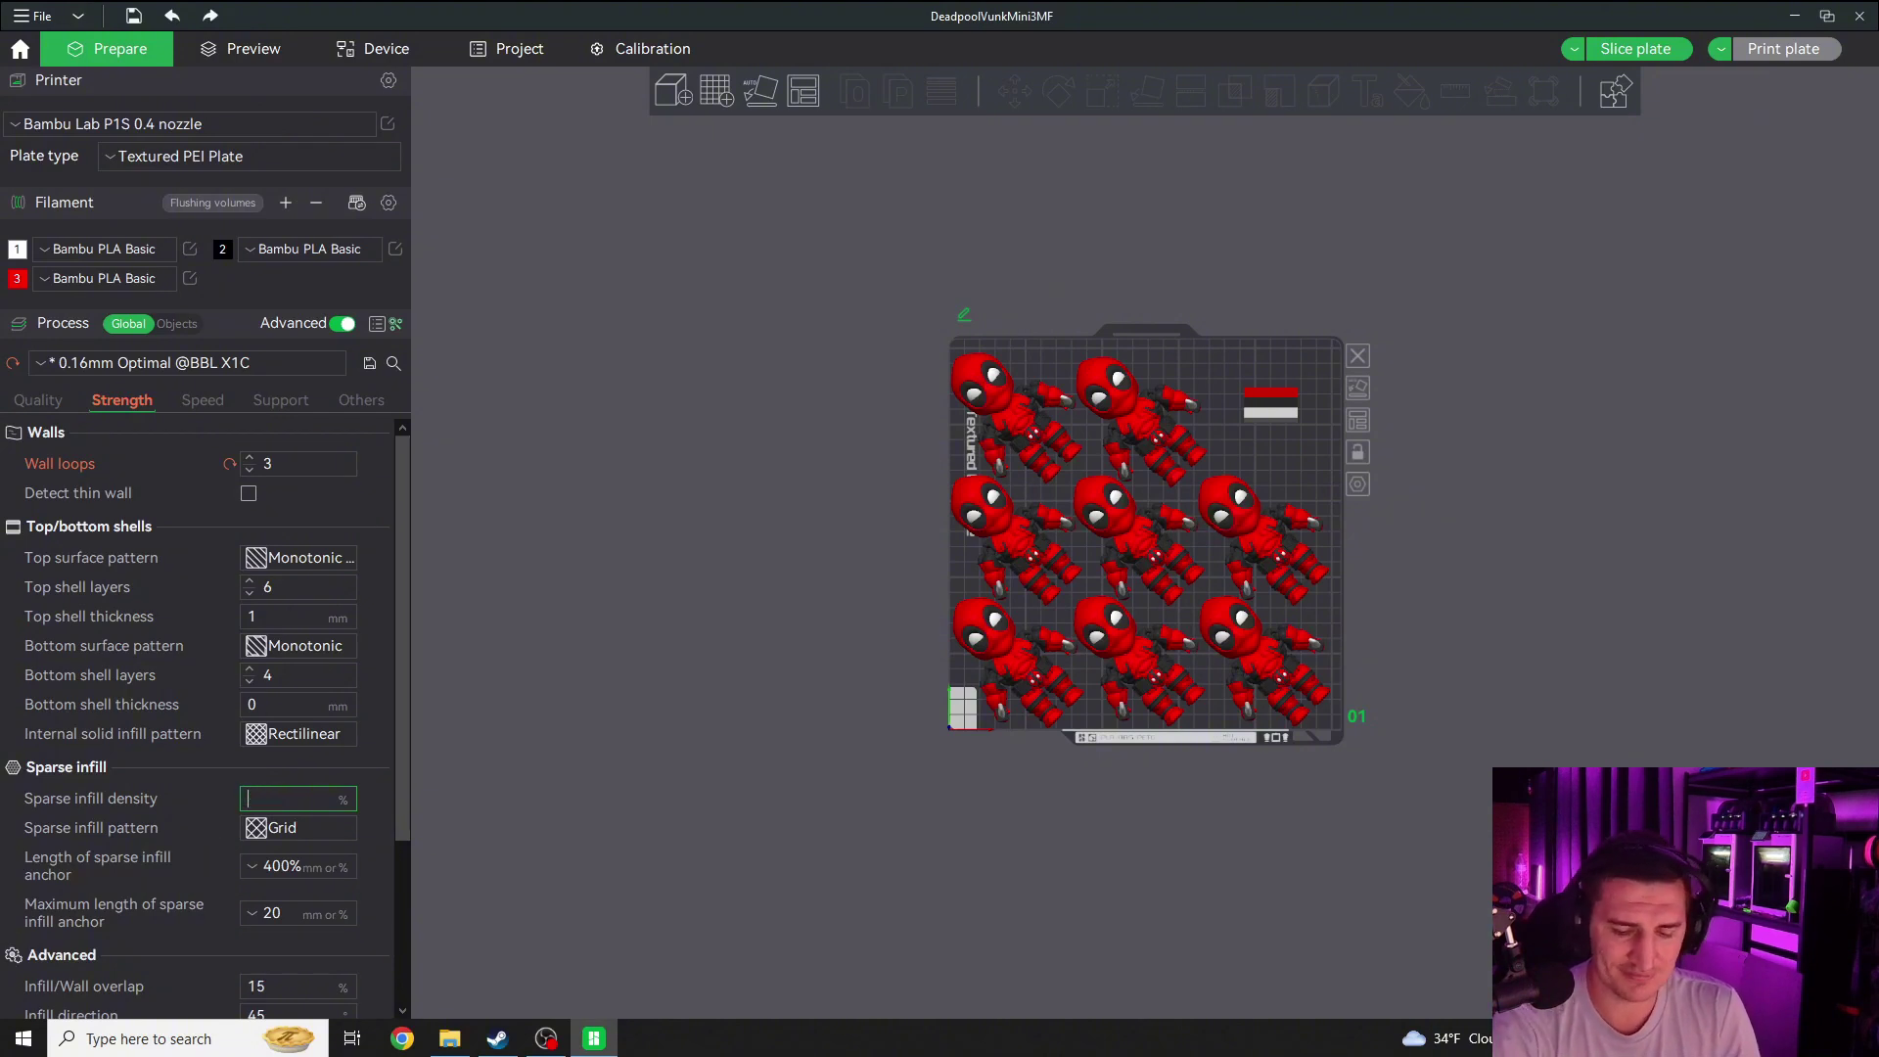
pyautogui.write('6')
pyautogui.click(258, 833)
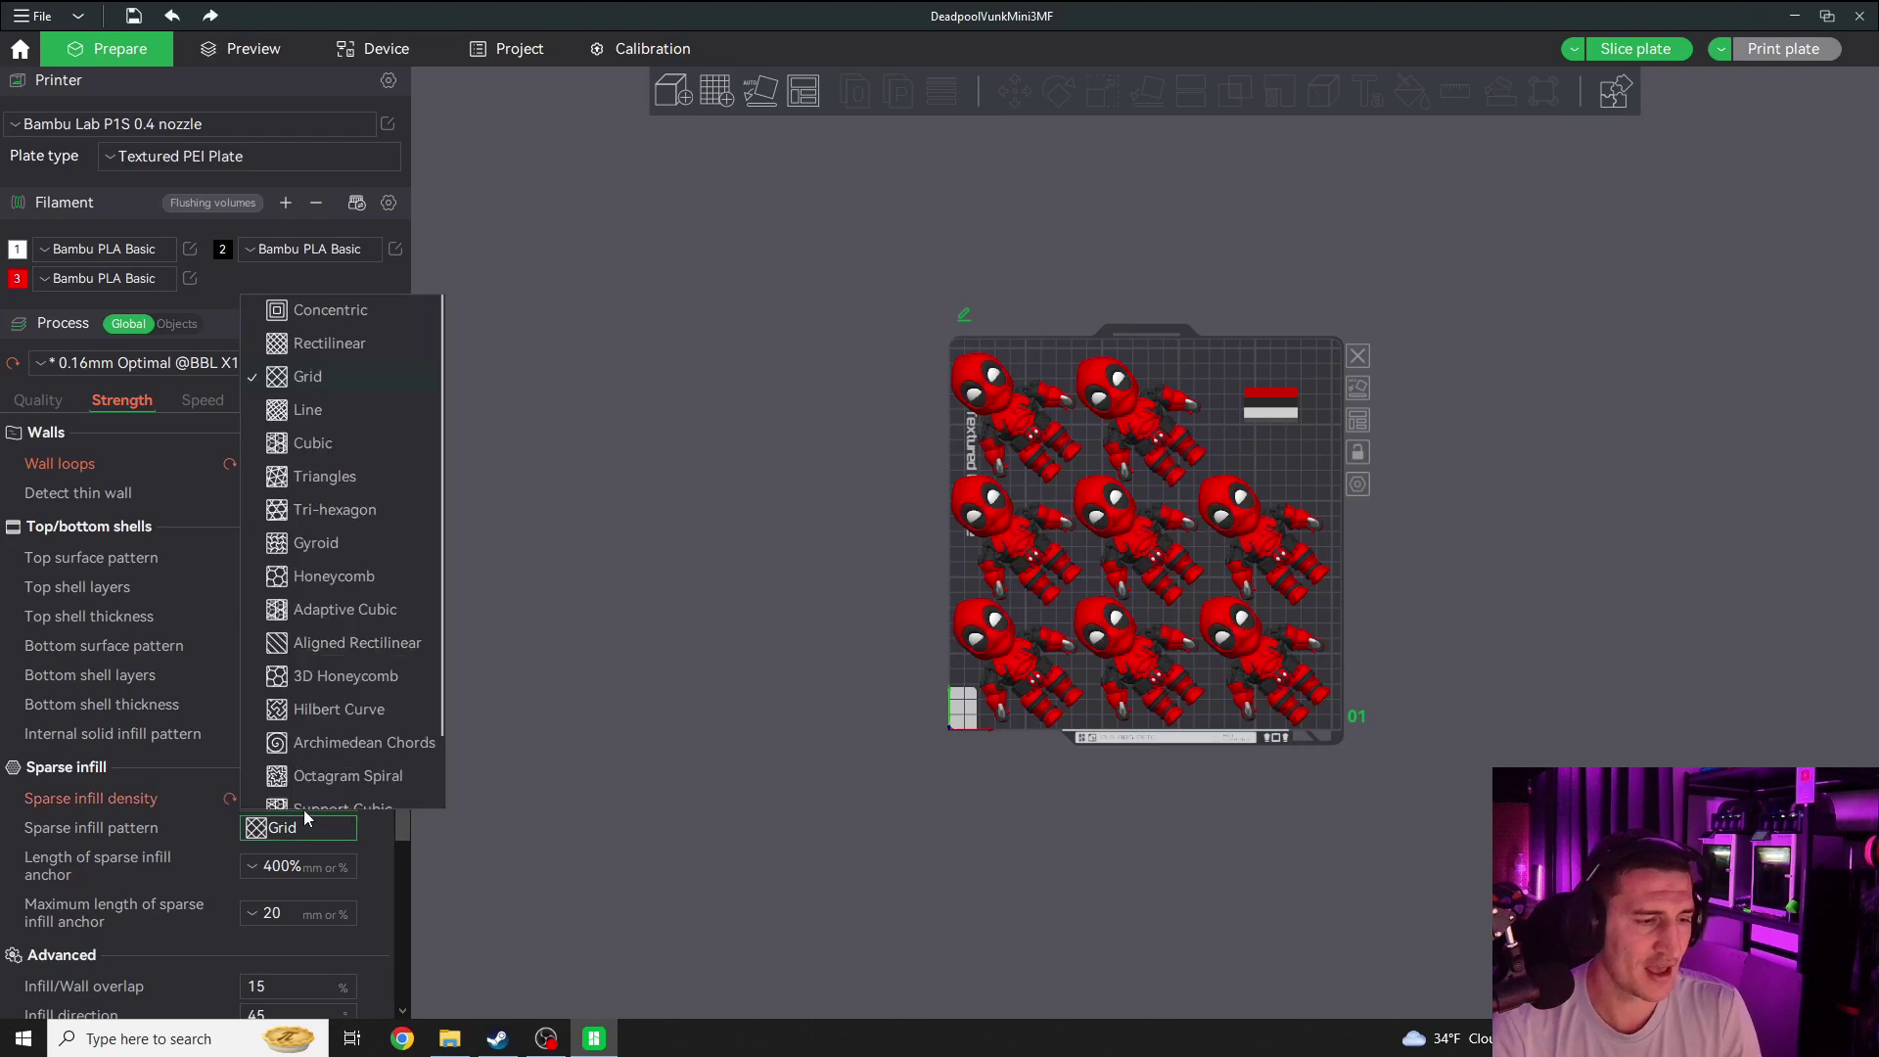
pyautogui.click(313, 541)
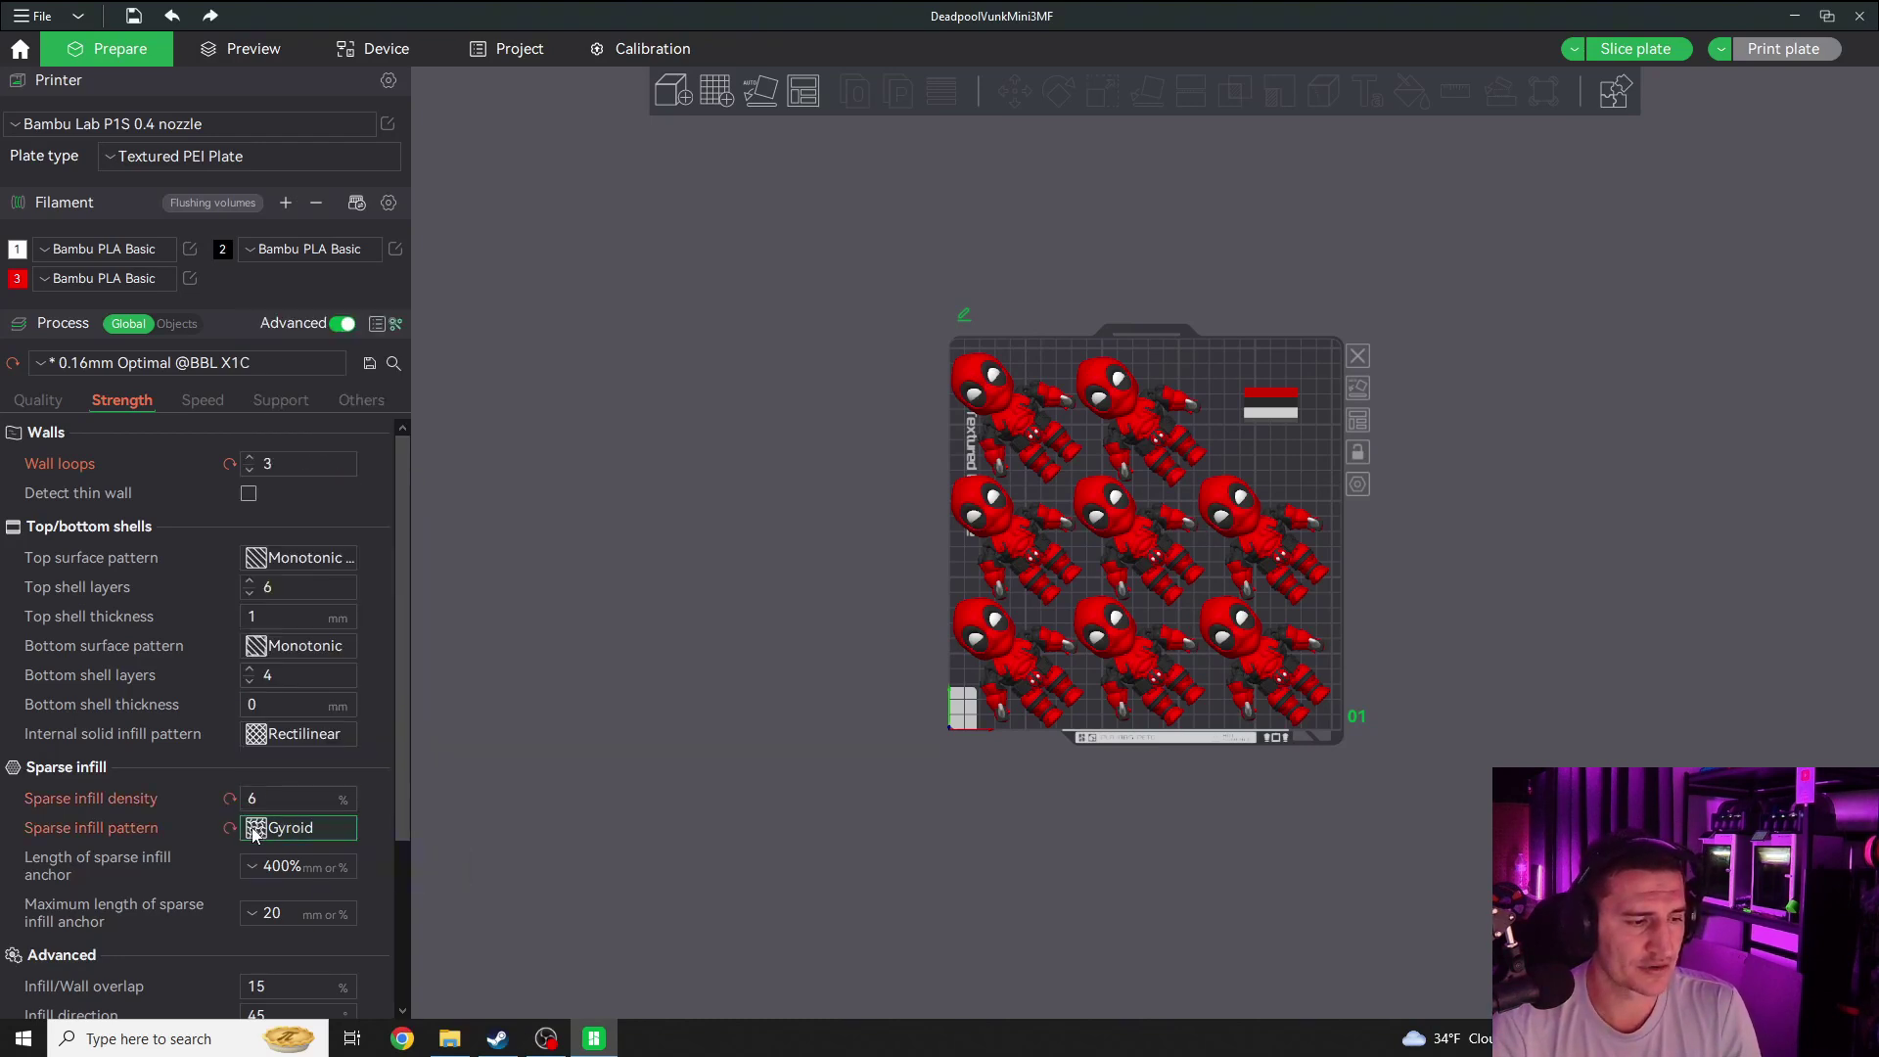
# Enable Flush into objects' infill in the Others process settings
pyautogui.click(281, 400)
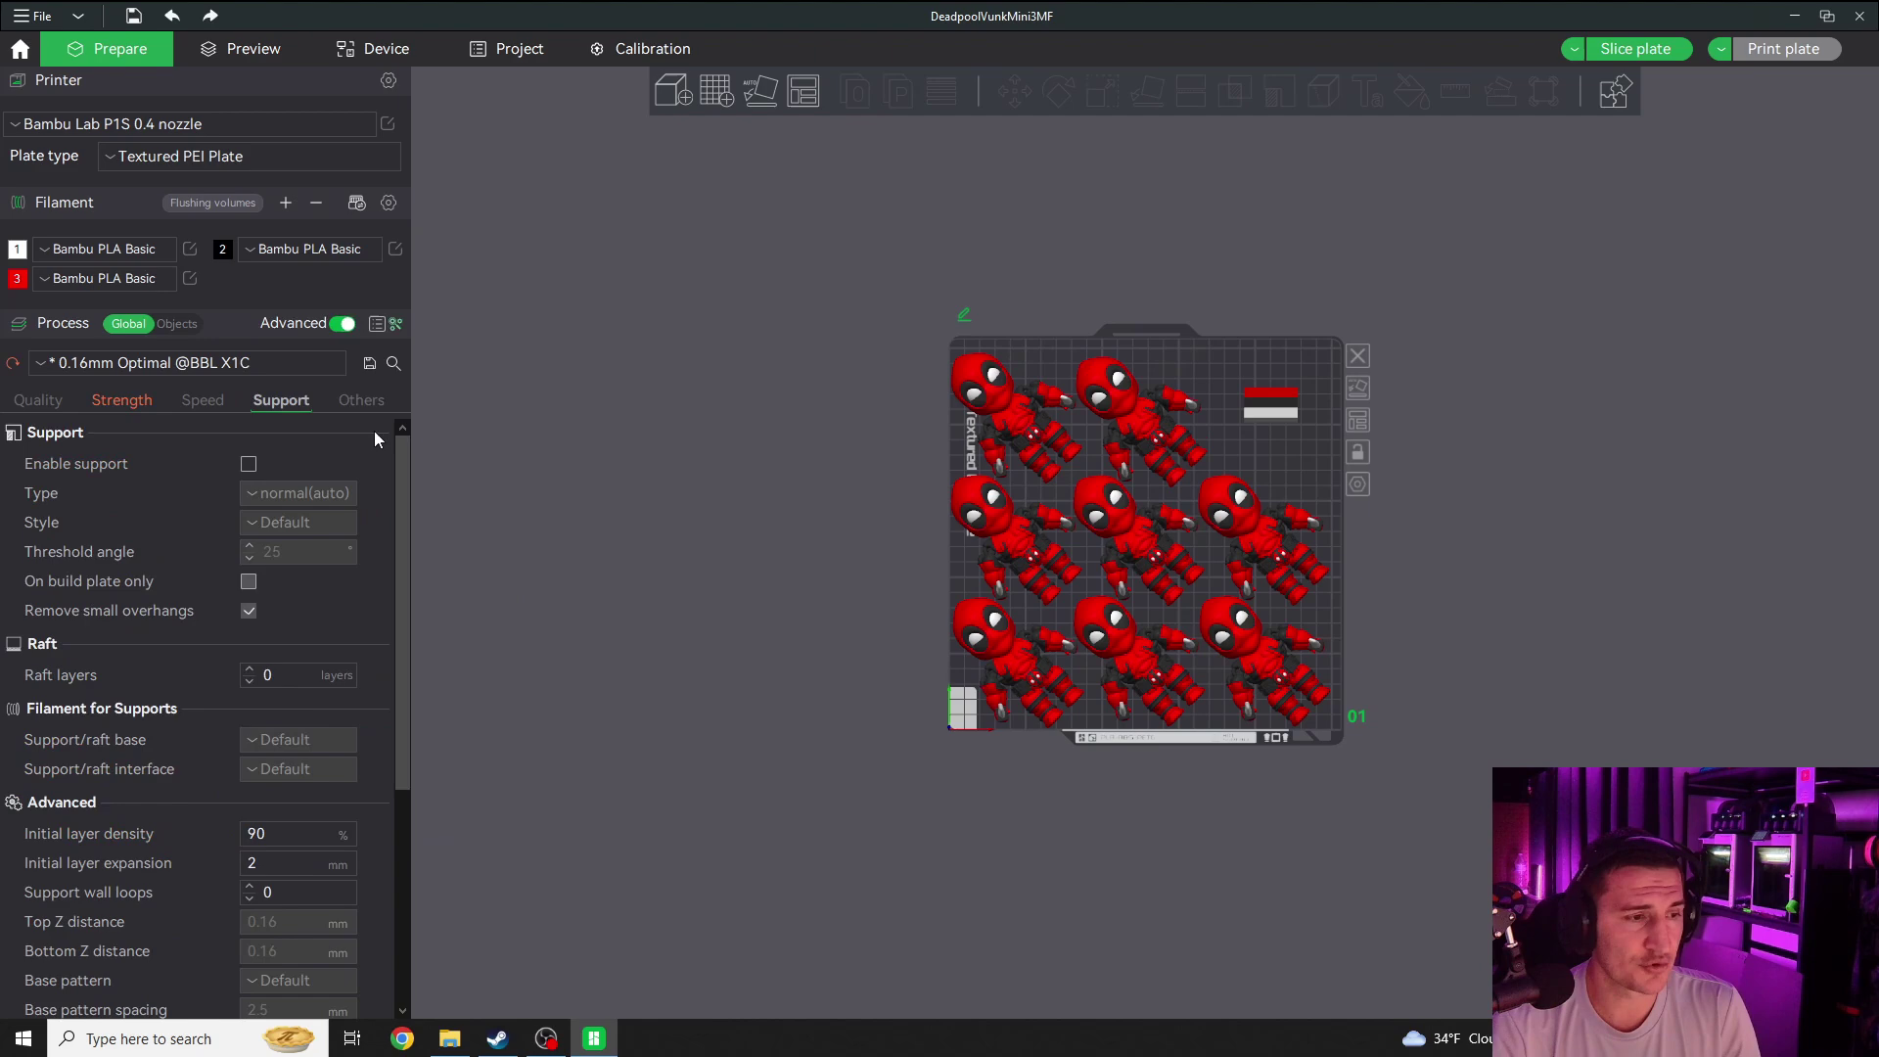
pyautogui.click(370, 404)
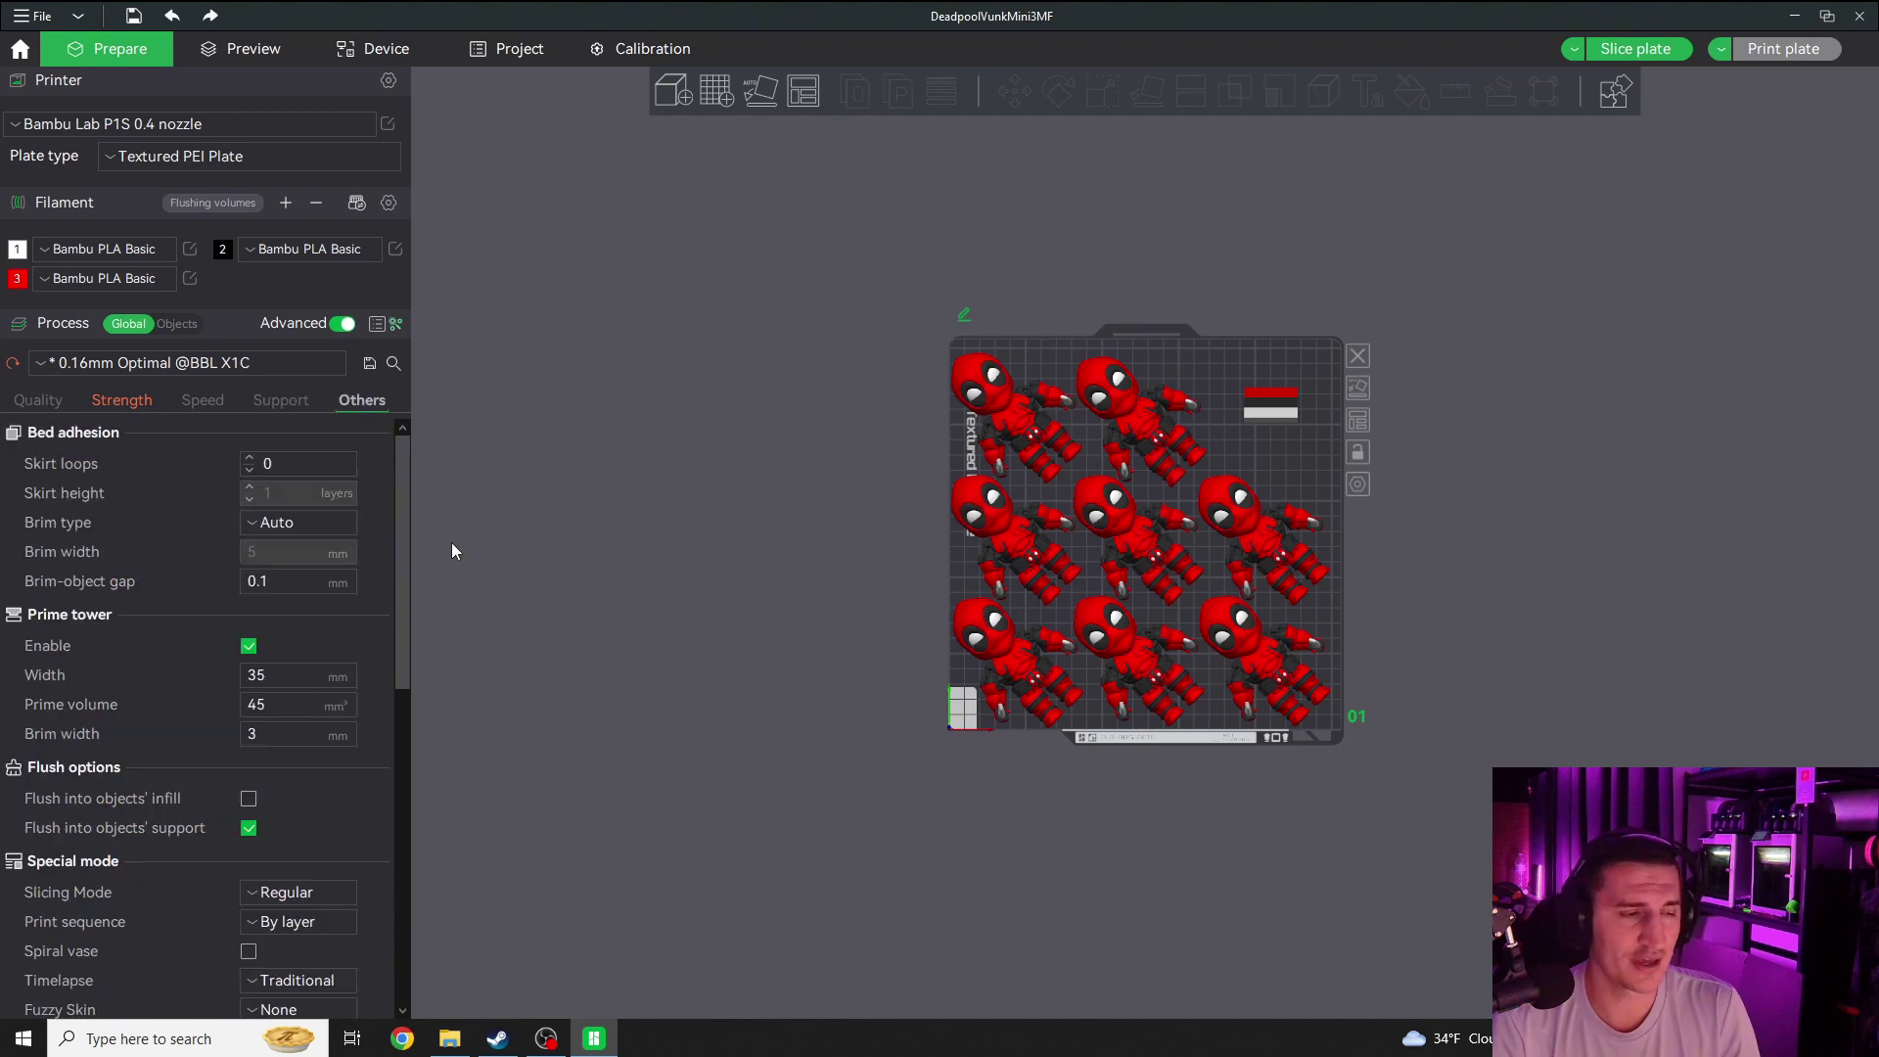
pyautogui.scroll(-2, 235, 558)
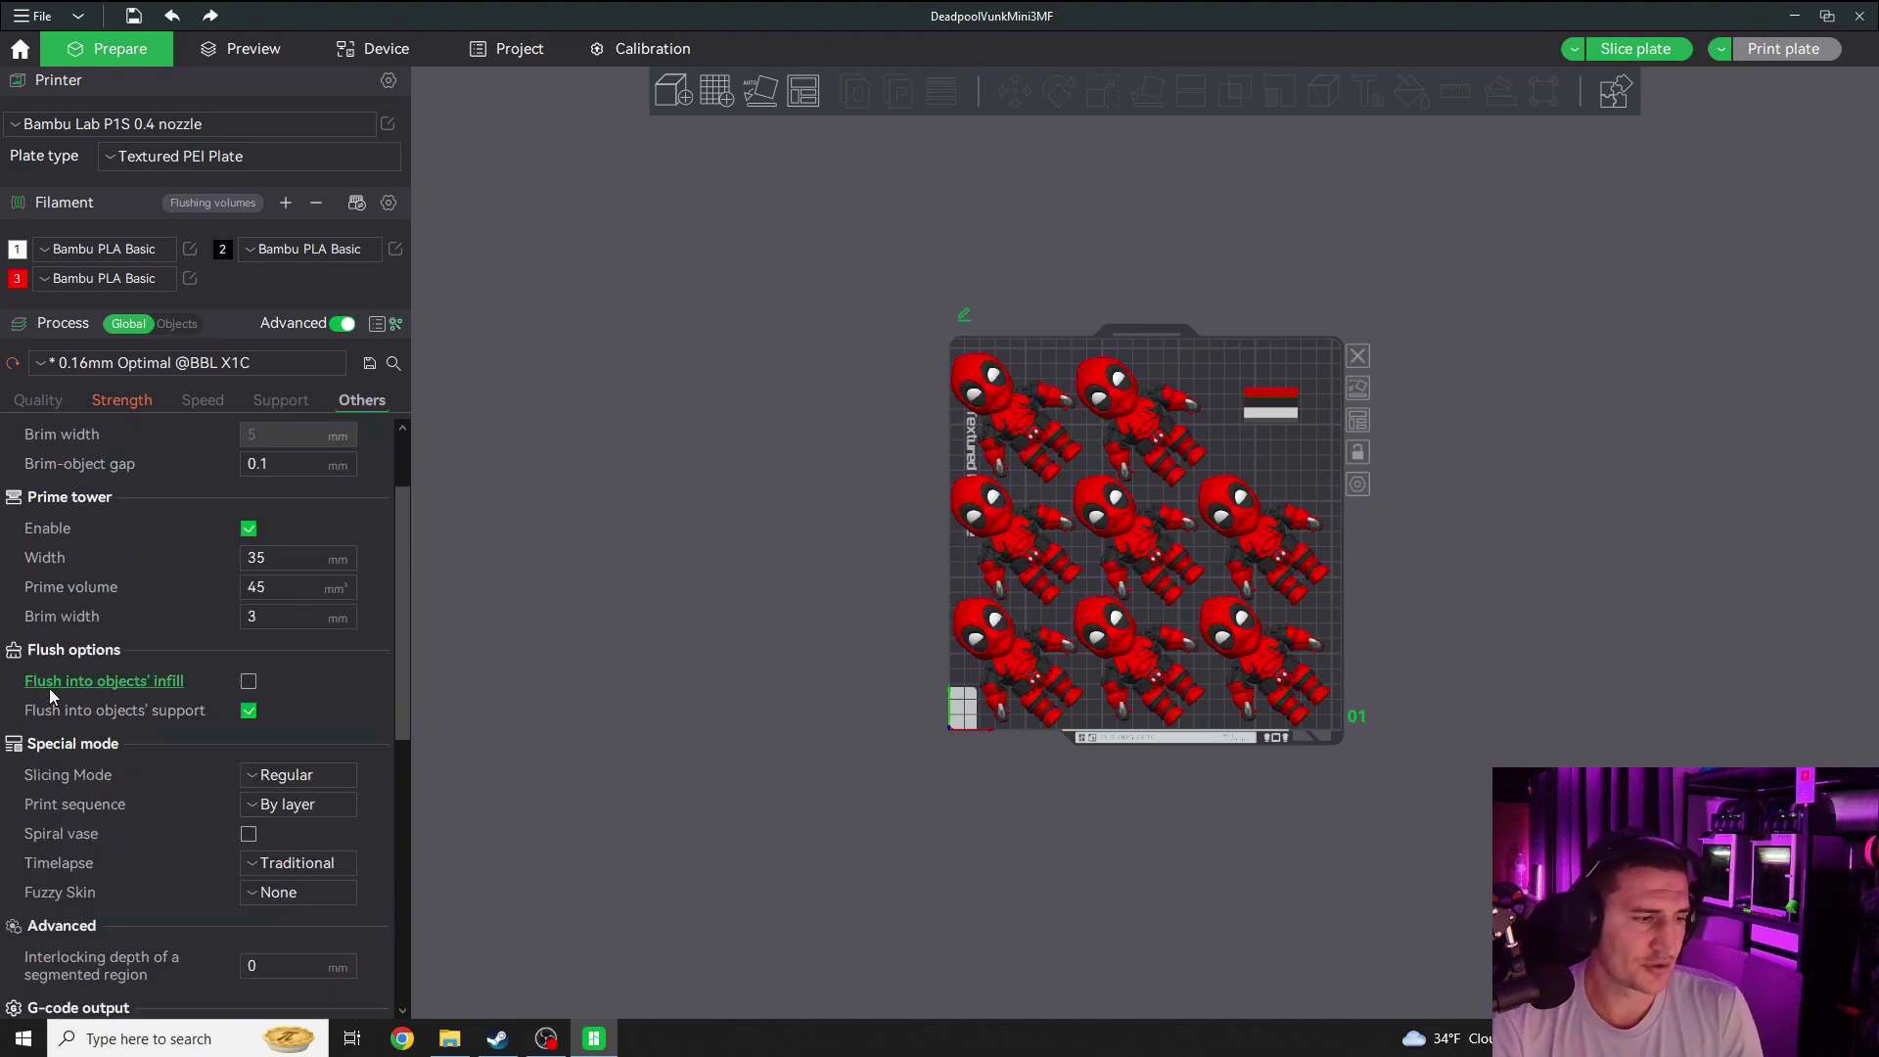
pyautogui.moveTo(52, 695)
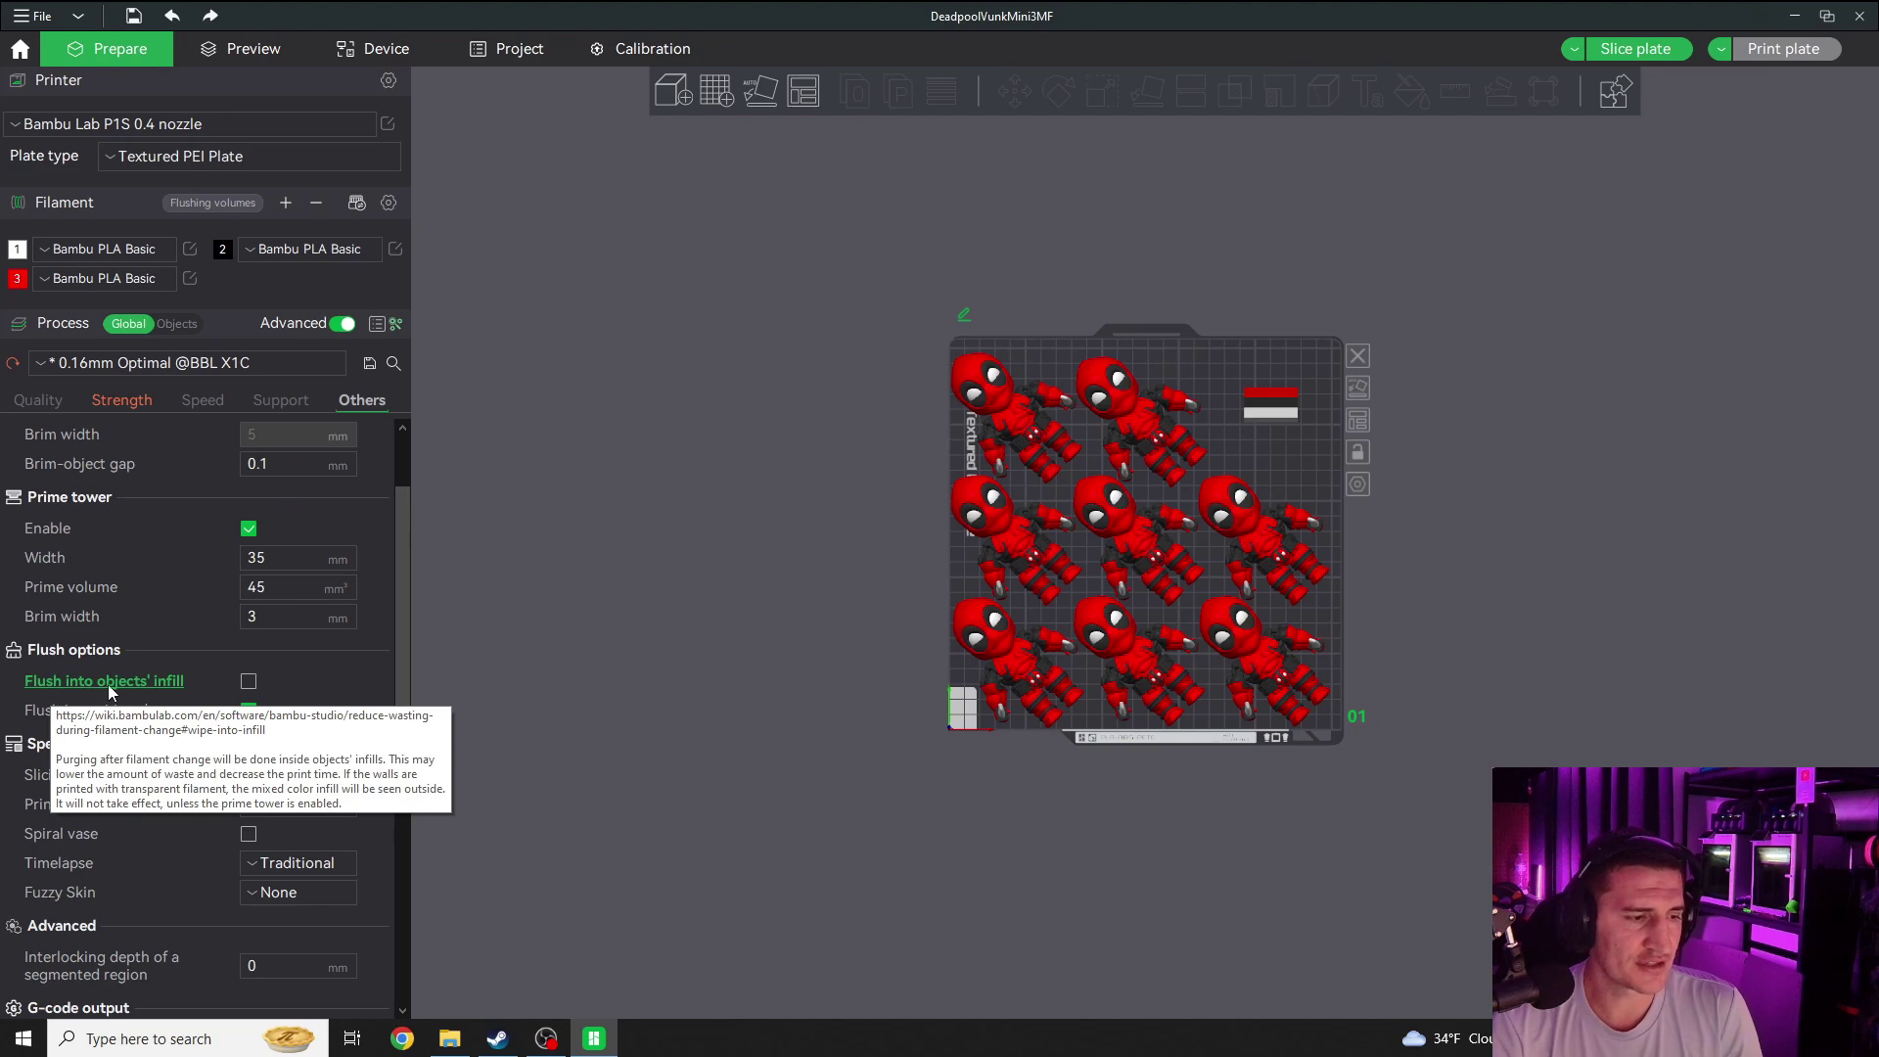
pyautogui.click(248, 681)
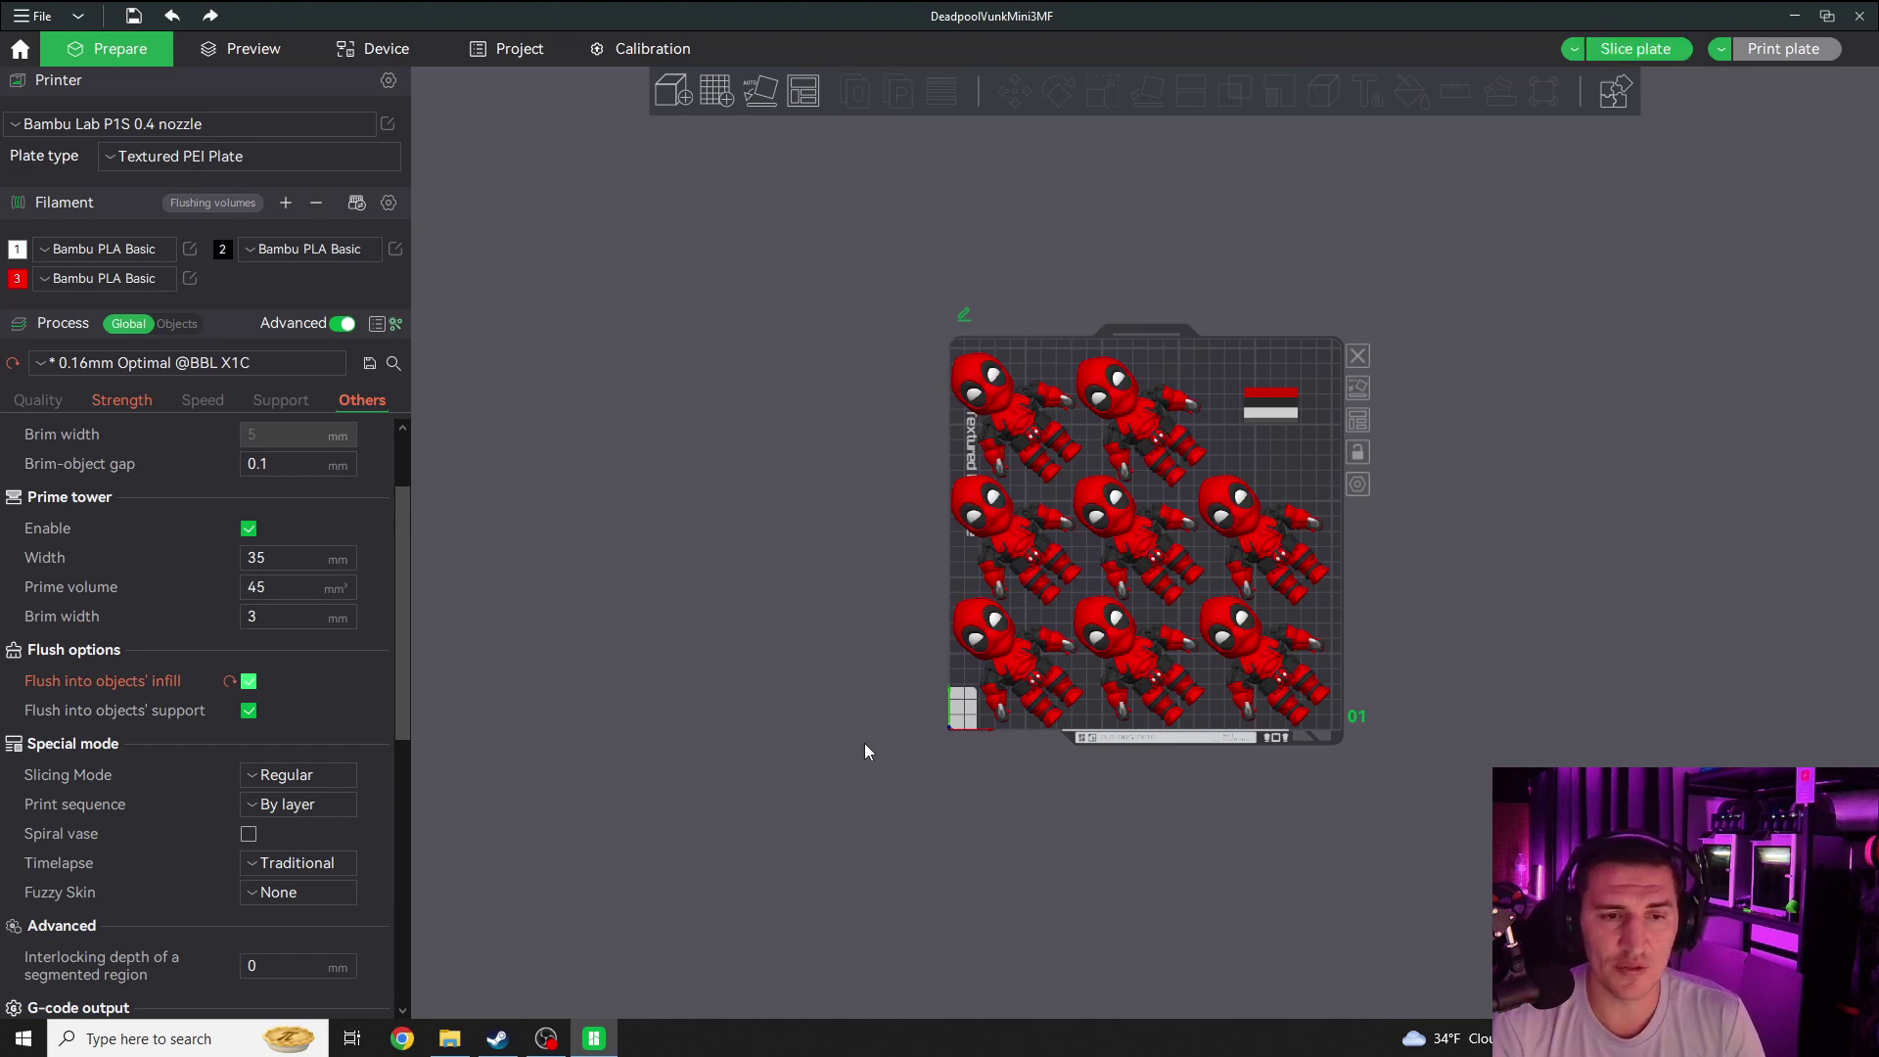
# Reslice the plate, now estimating 395.40 g of filament and 1d0h38m
pyautogui.click(1622, 56)
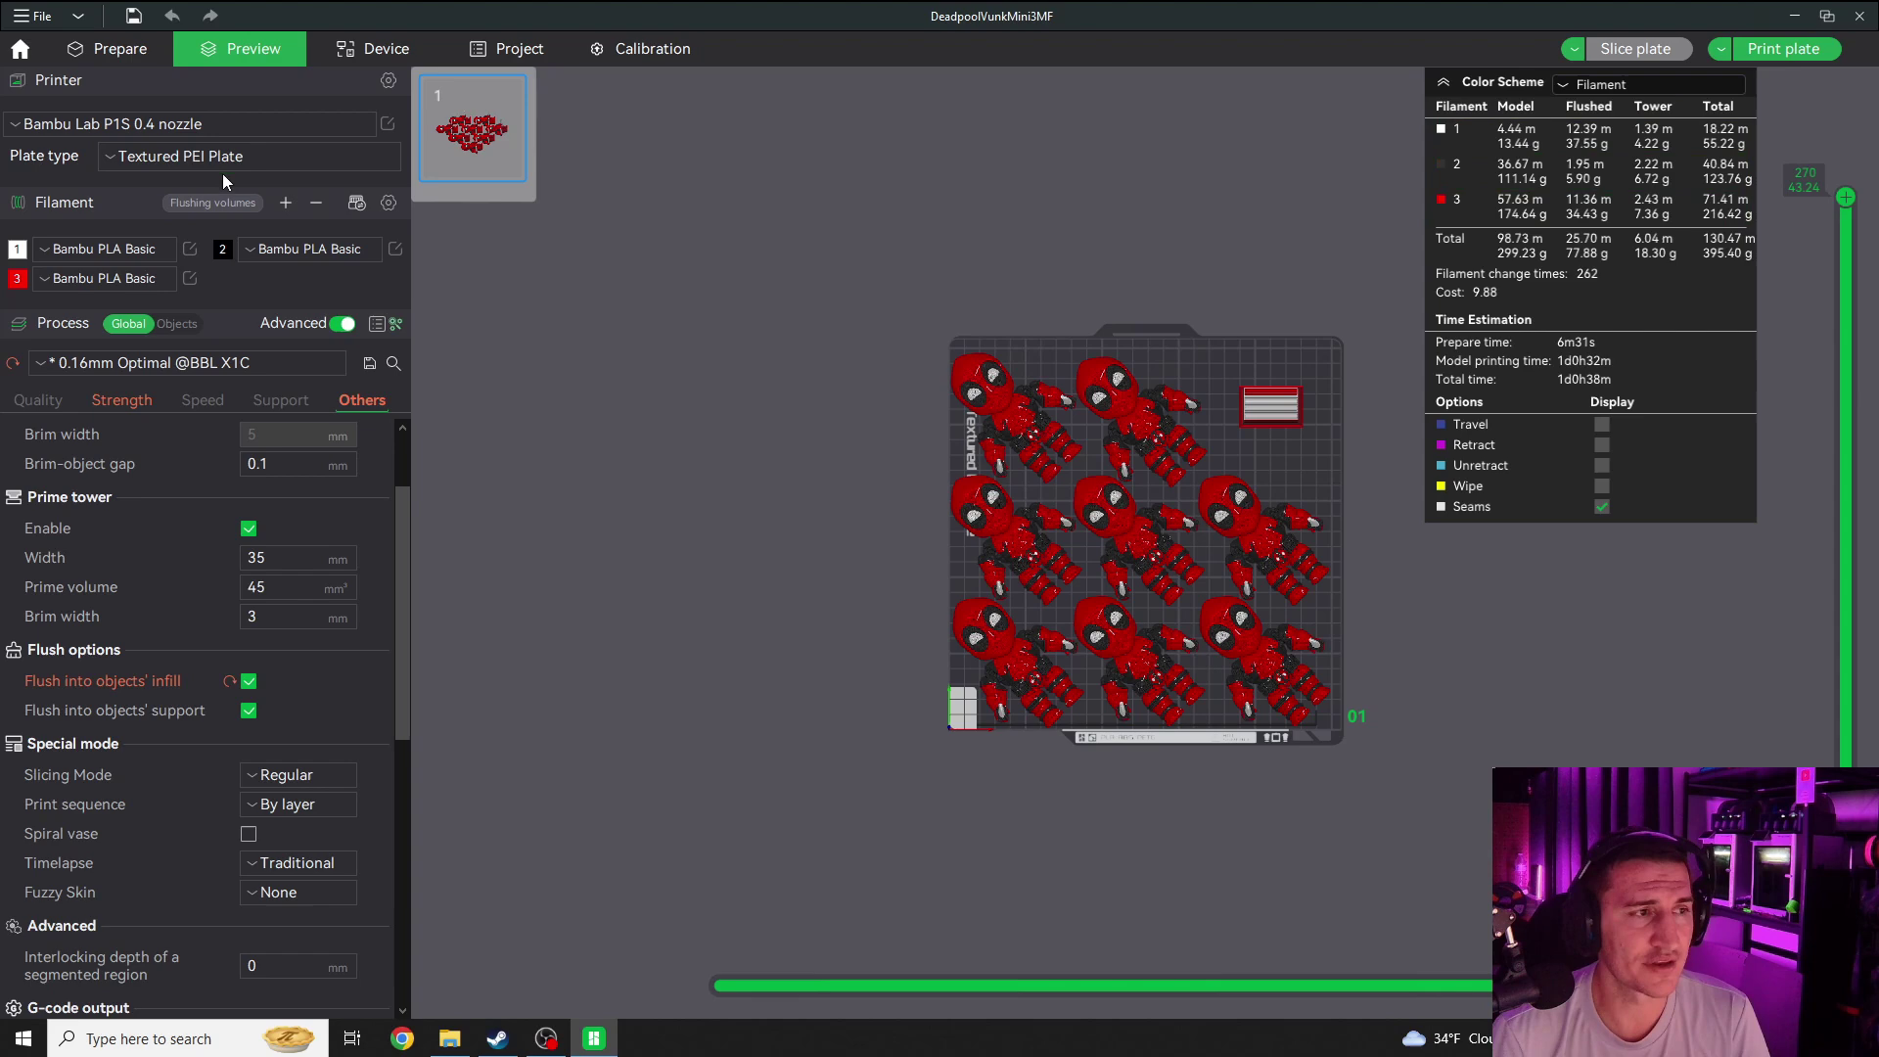
# Back in Prepare, set the filament-change flushing volumes to 150 mm³ and confirm
pyautogui.click(135, 49)
pyautogui.click(218, 199)
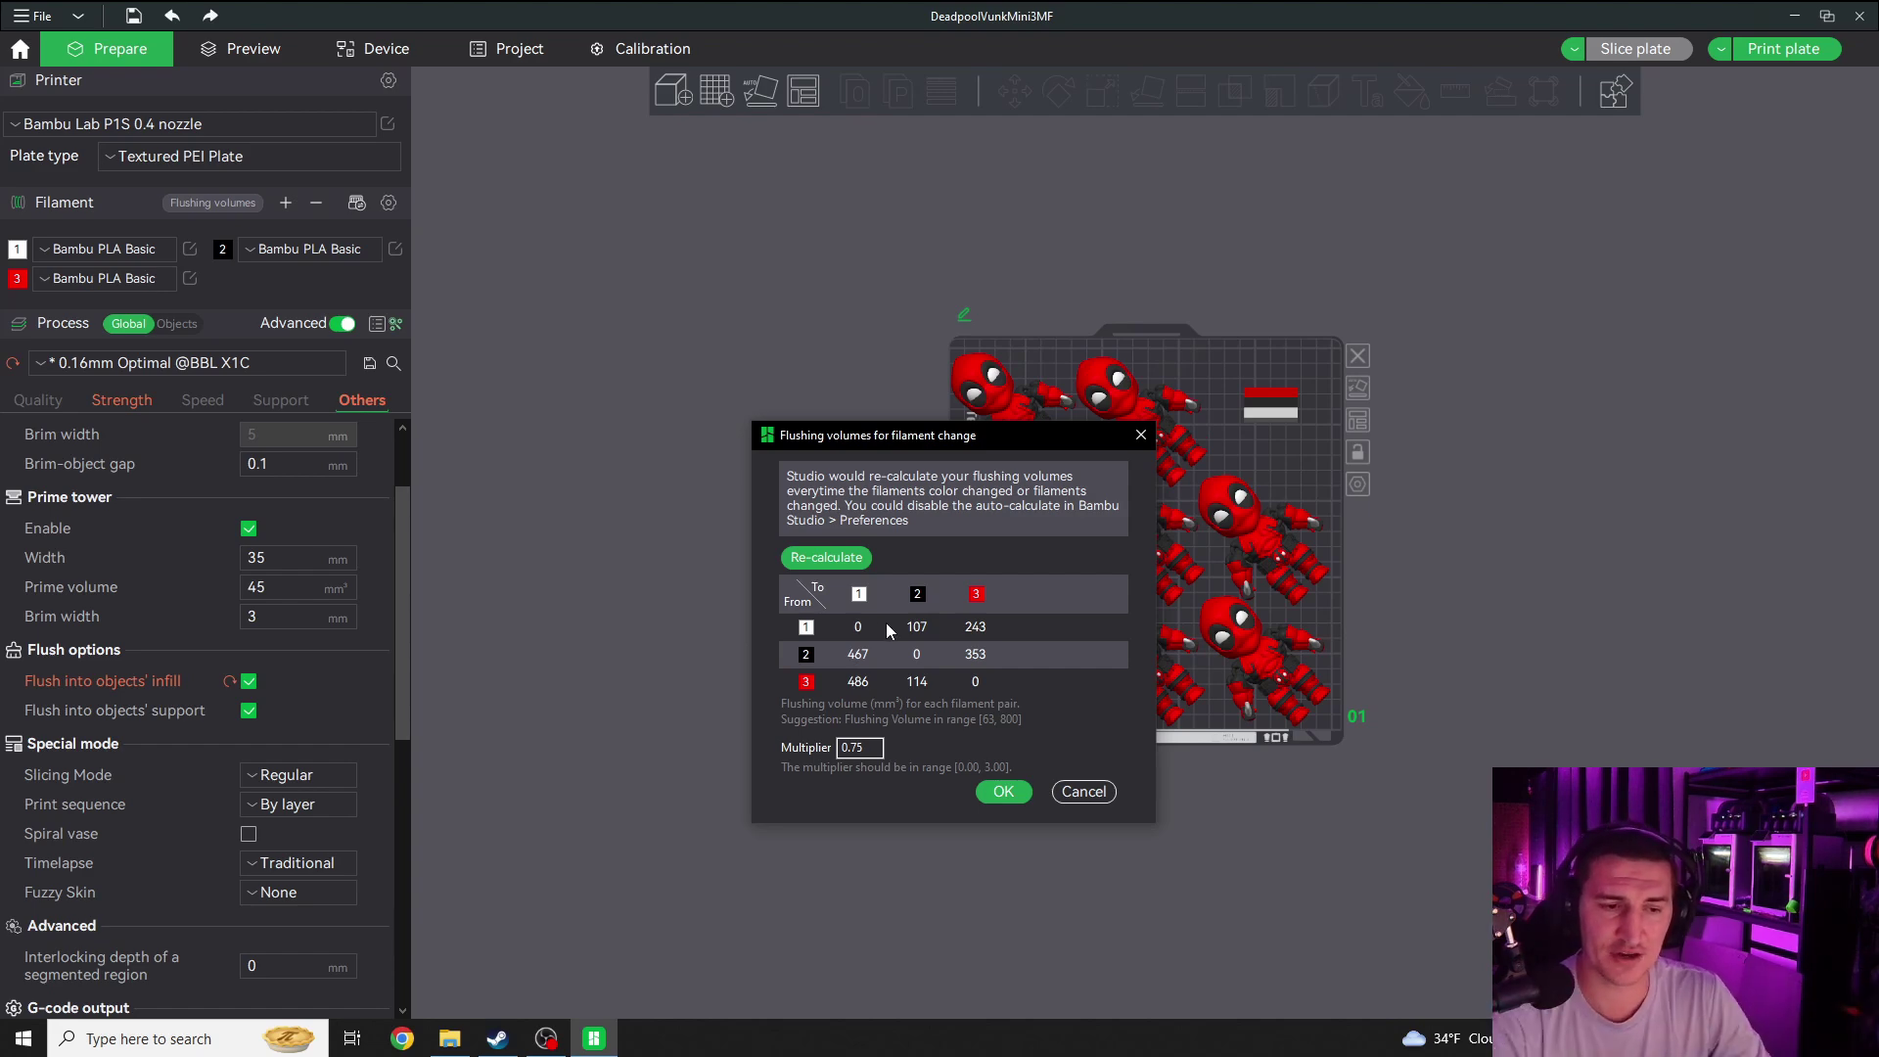
pyautogui.doubleClick(854, 663)
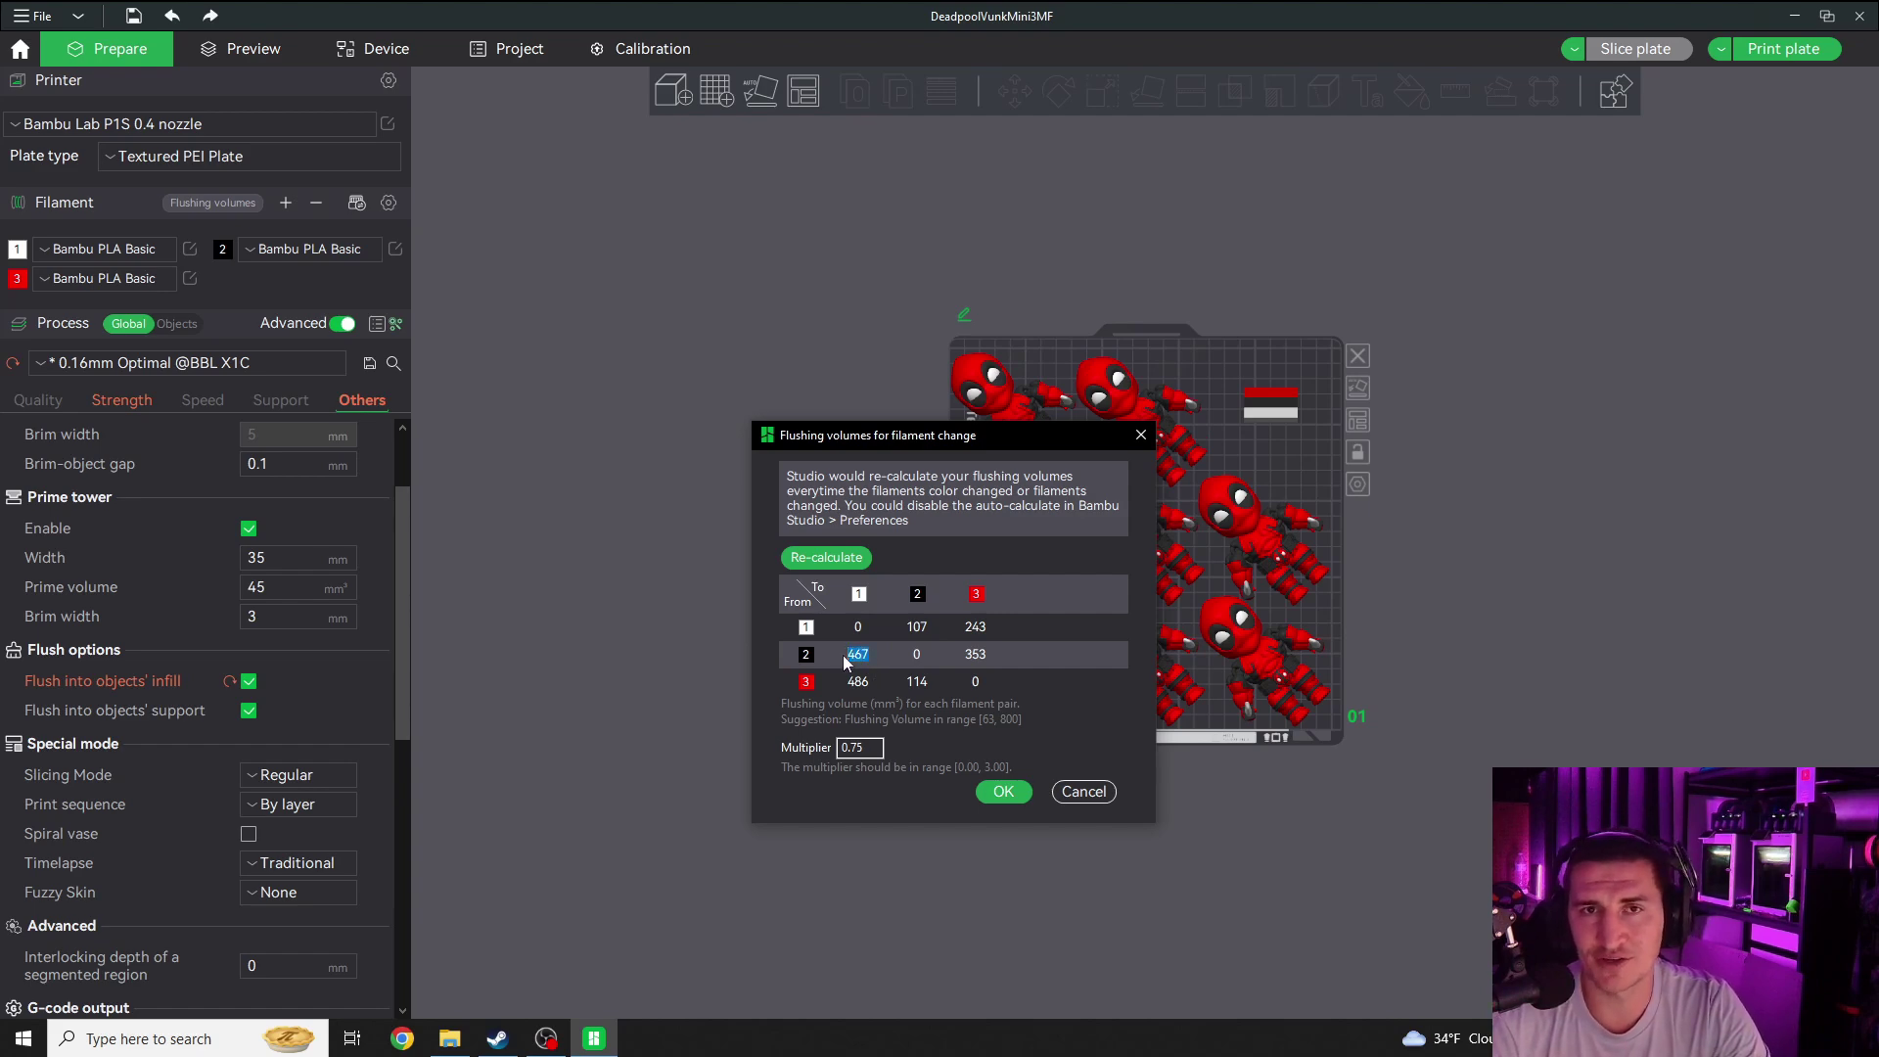
pyautogui.write('999')
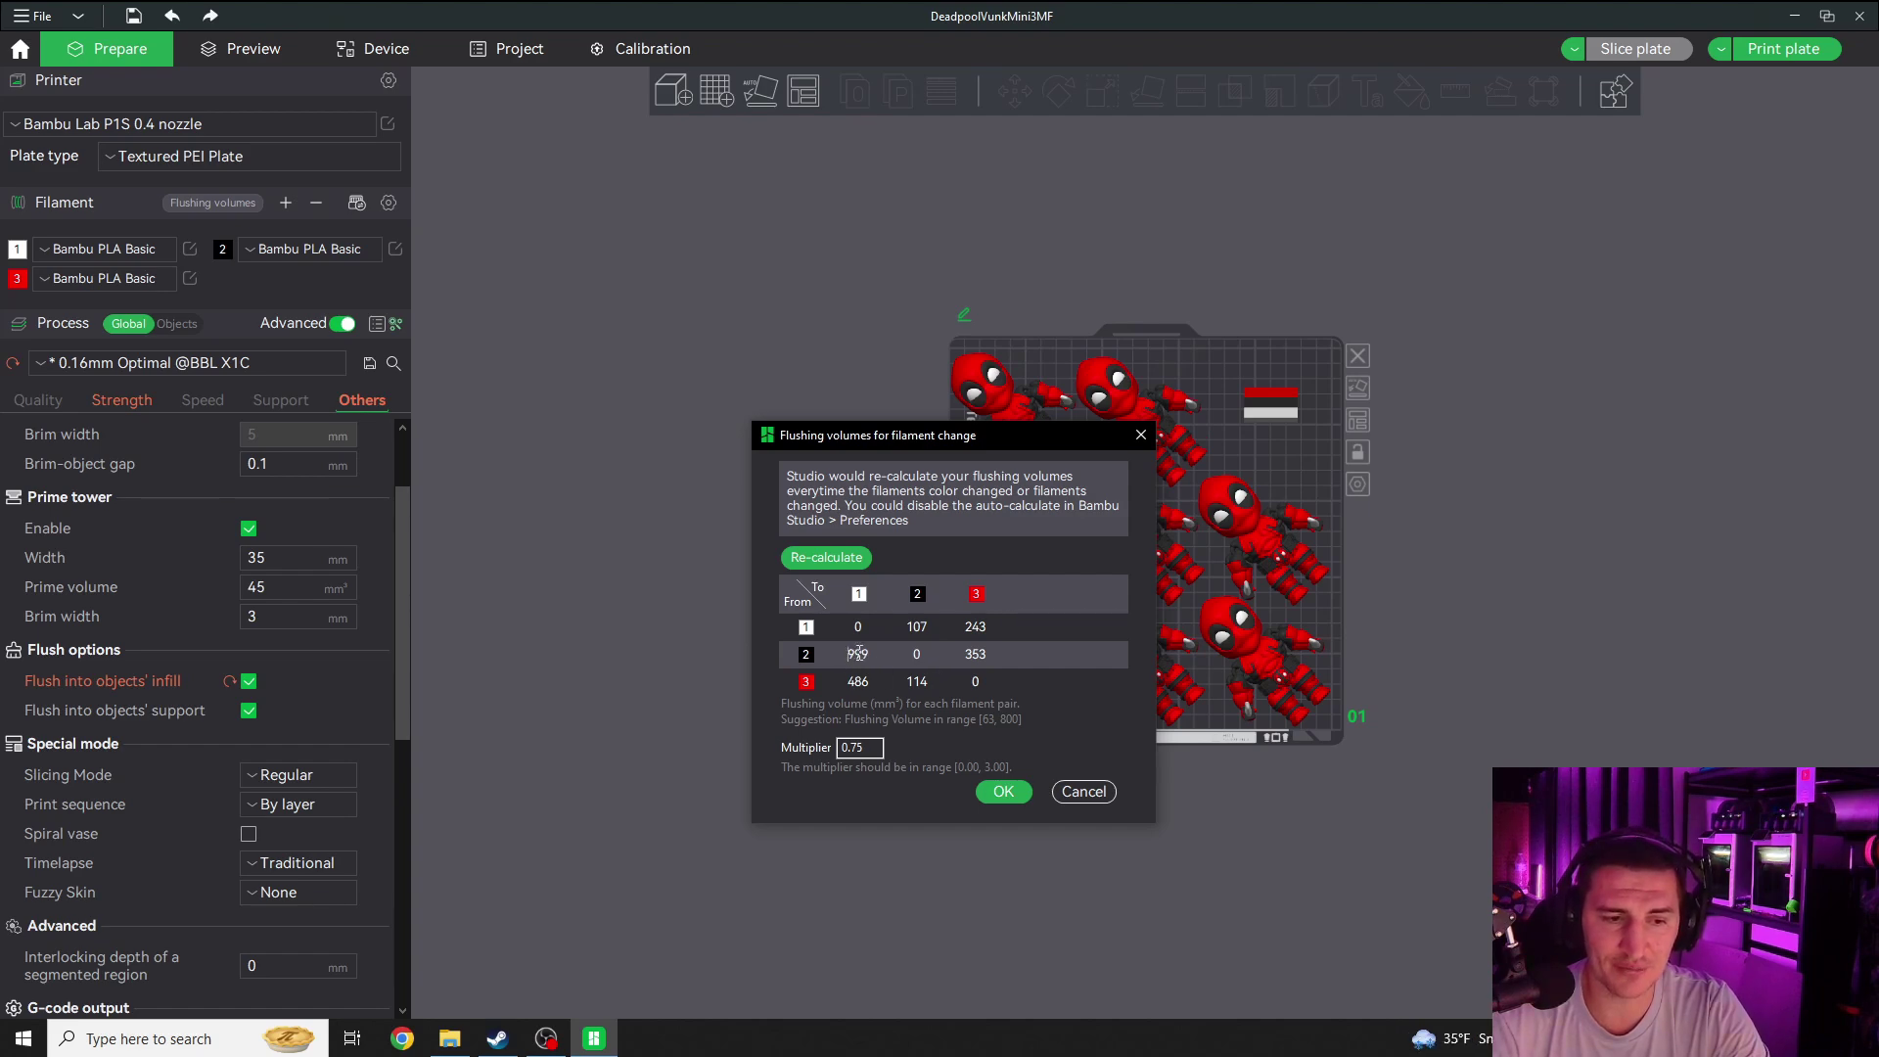
pyautogui.press('BackSpace')
pyautogui.press('BackSpace')
pyautogui.press('BackSpace')
pyautogui.write('15')
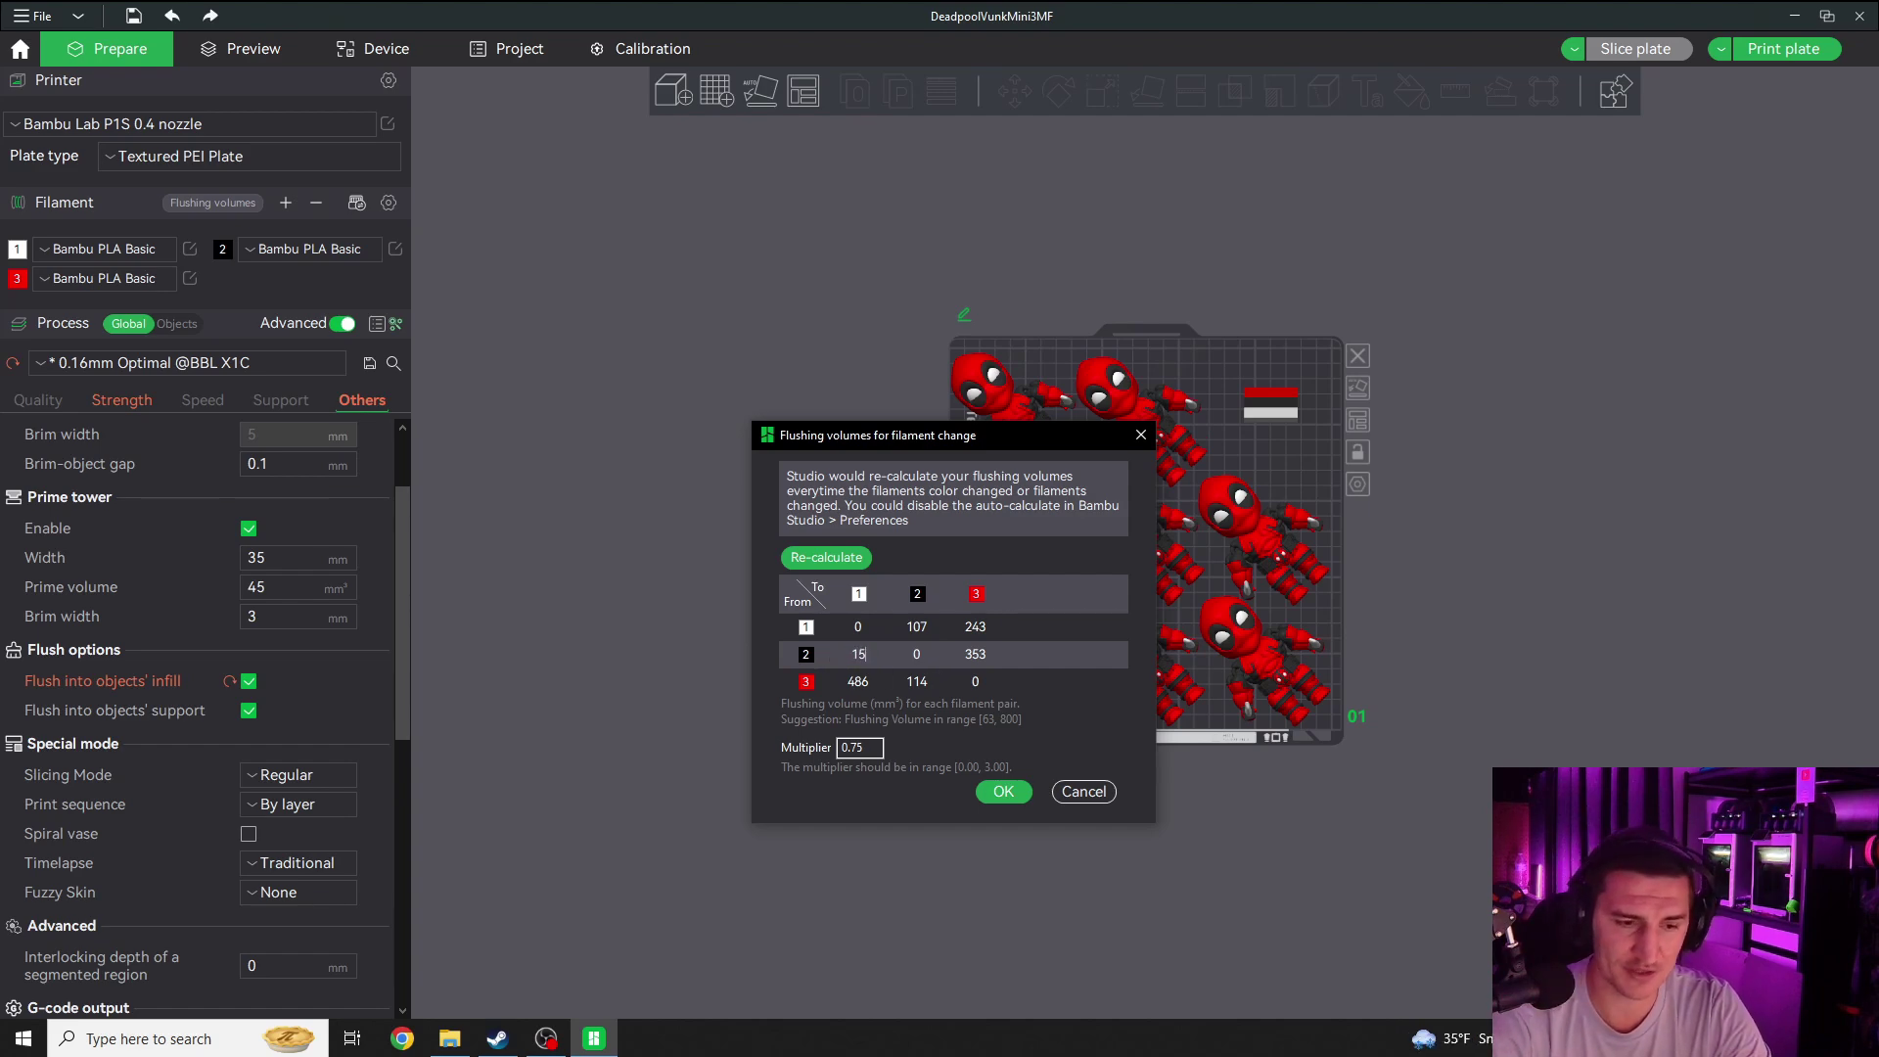
pyautogui.write('0')
pyautogui.click(861, 681)
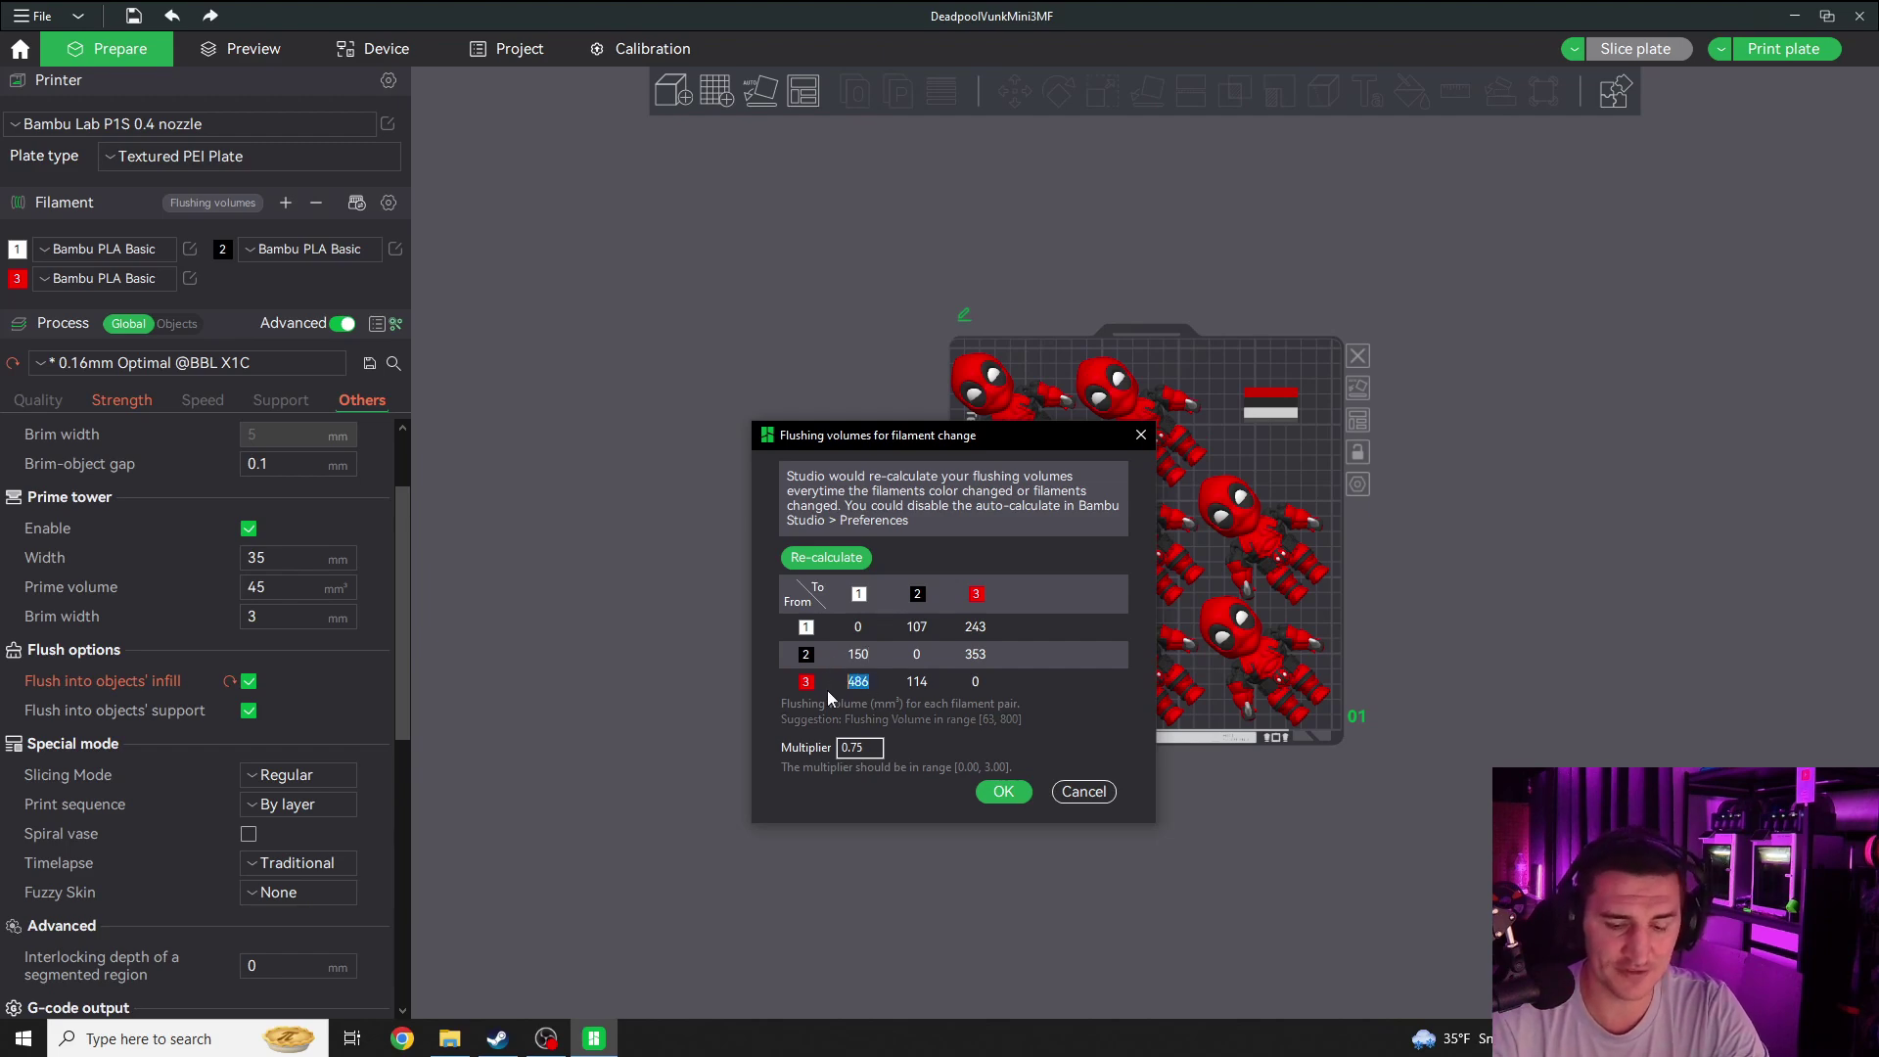
pyautogui.write('150')
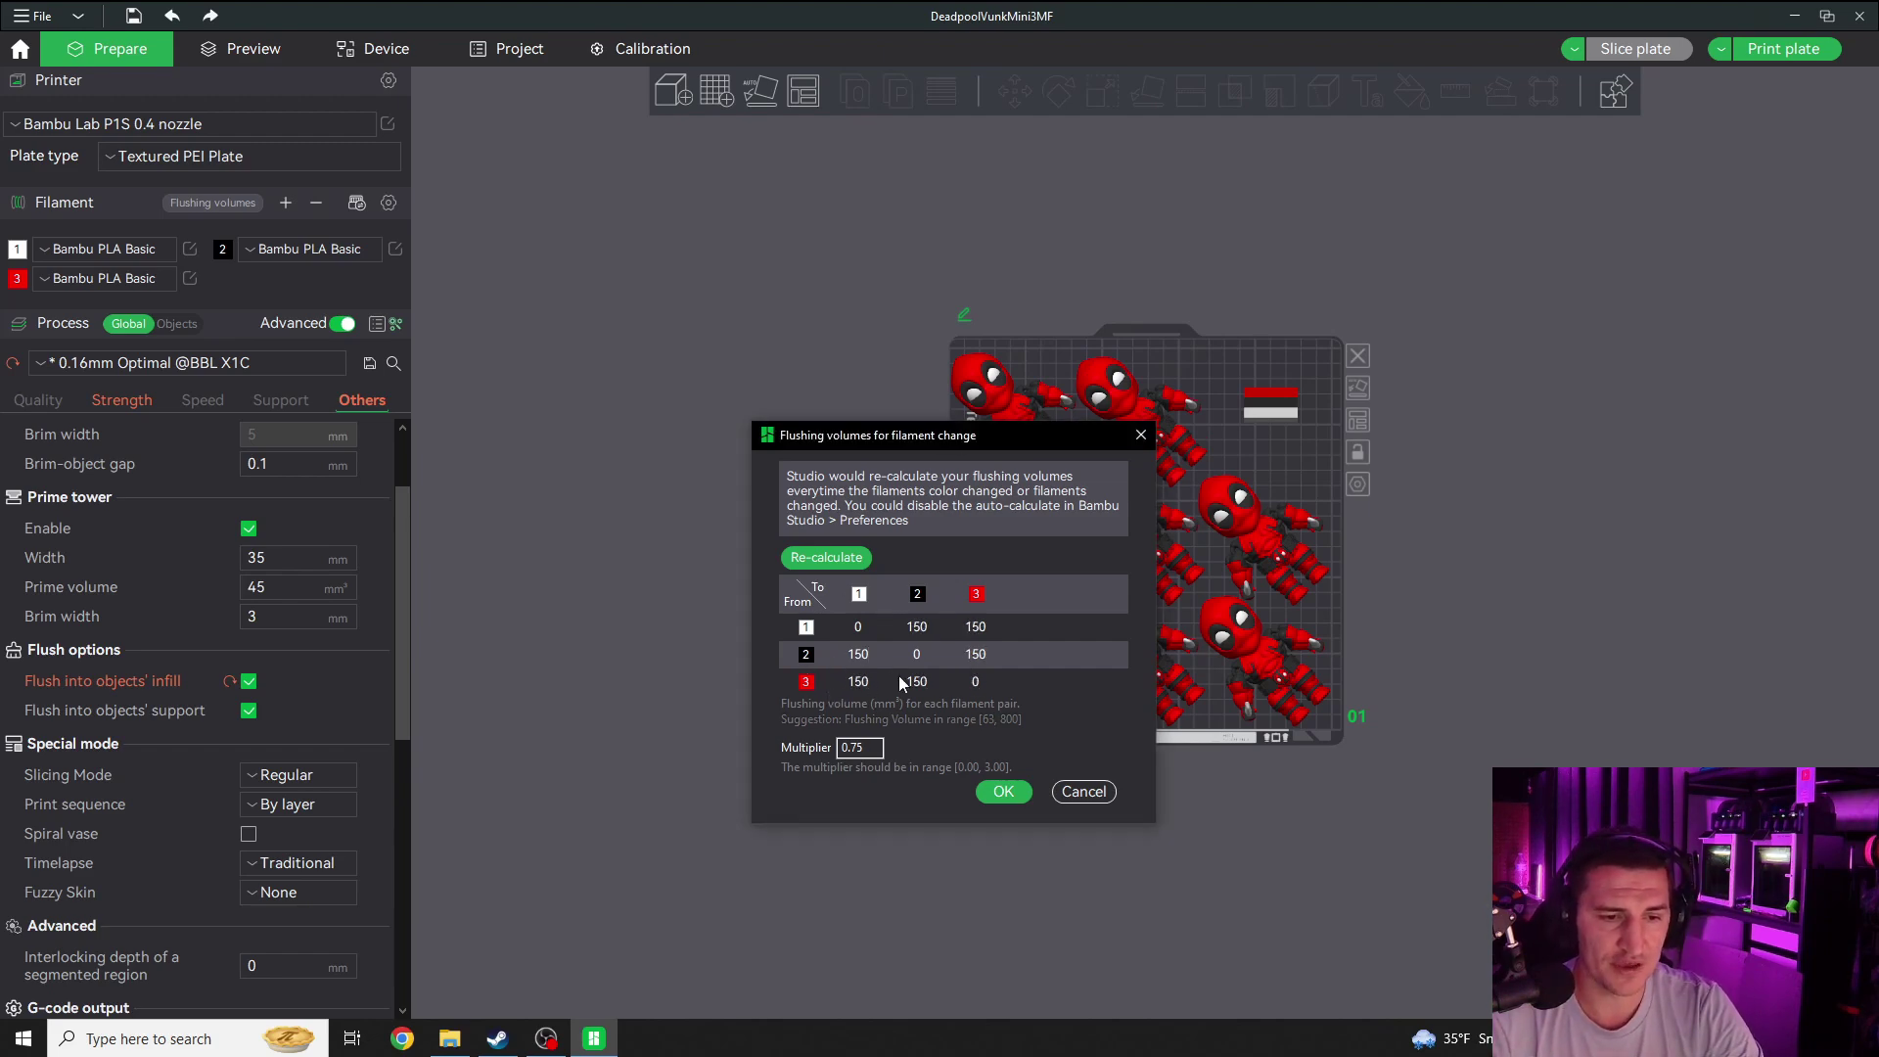
pyautogui.click(1005, 791)
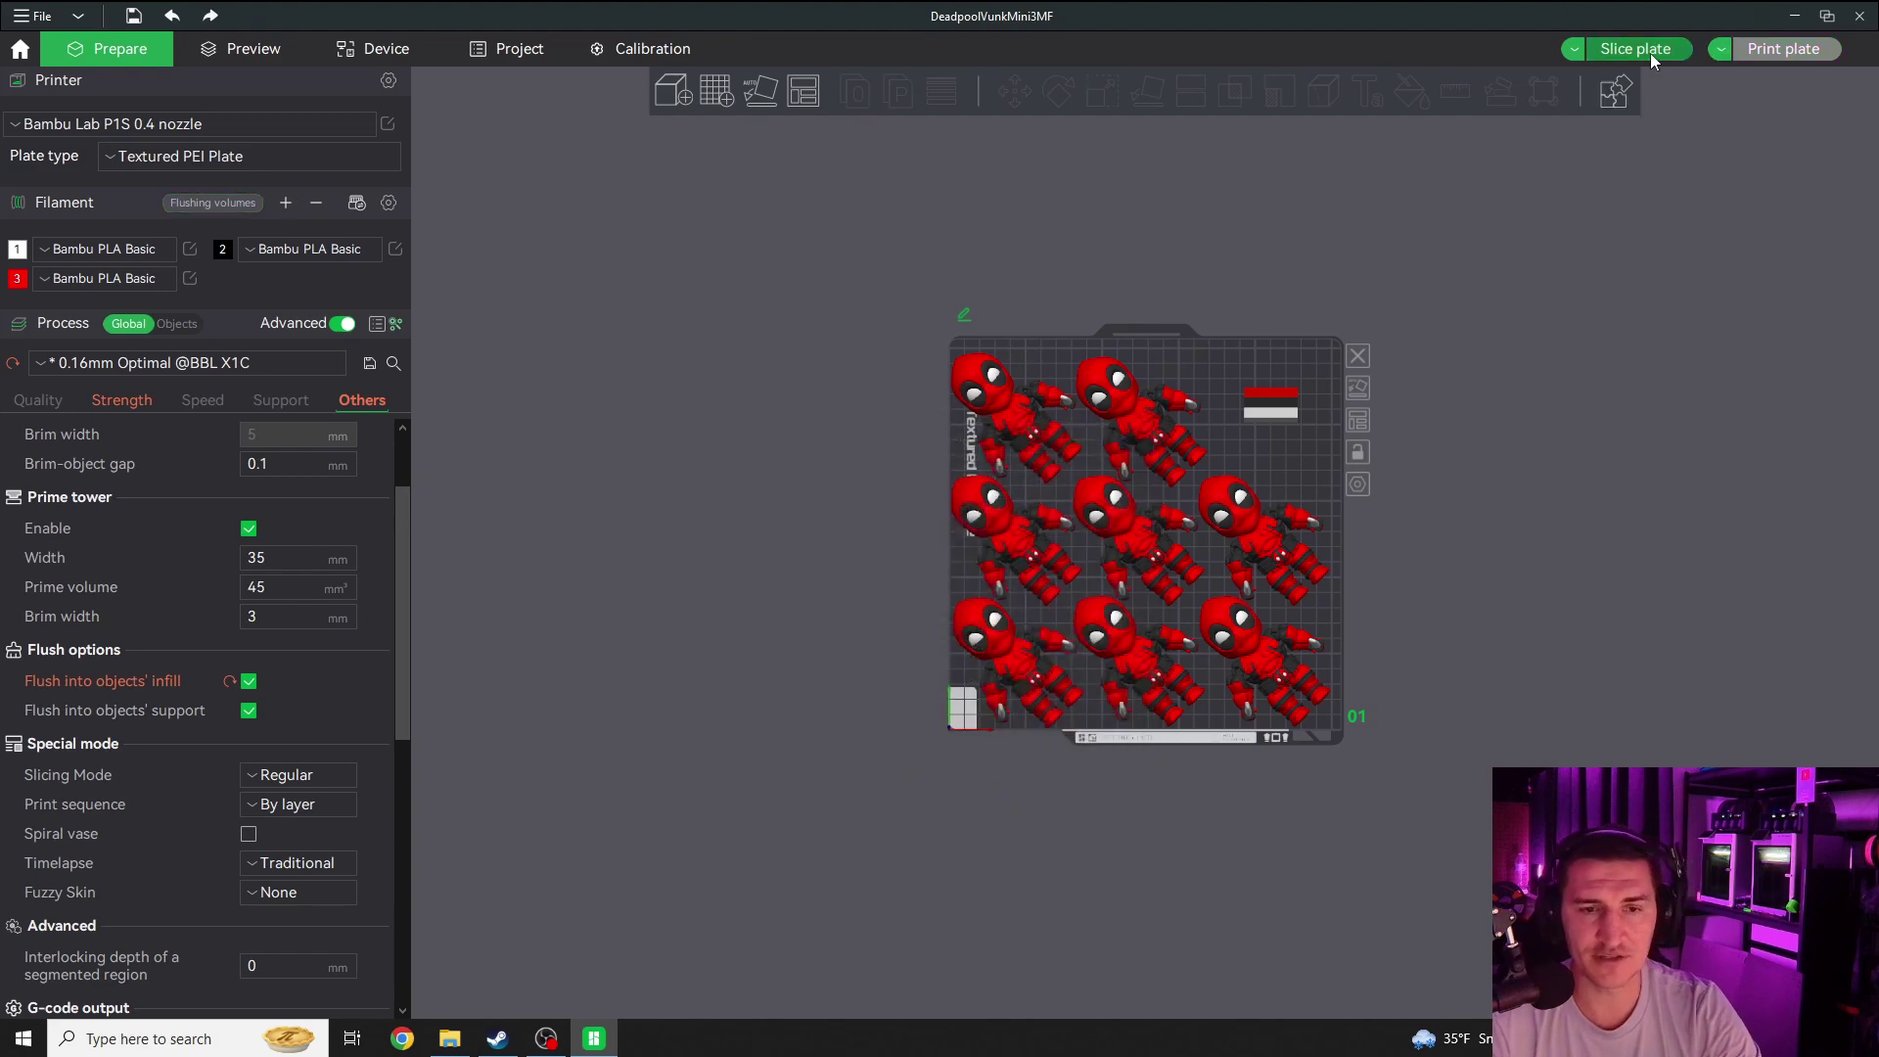
# Reslice with the 150 mm³ flushing volumes, bringing filament down to 355.06 g
pyautogui.click(1629, 51)
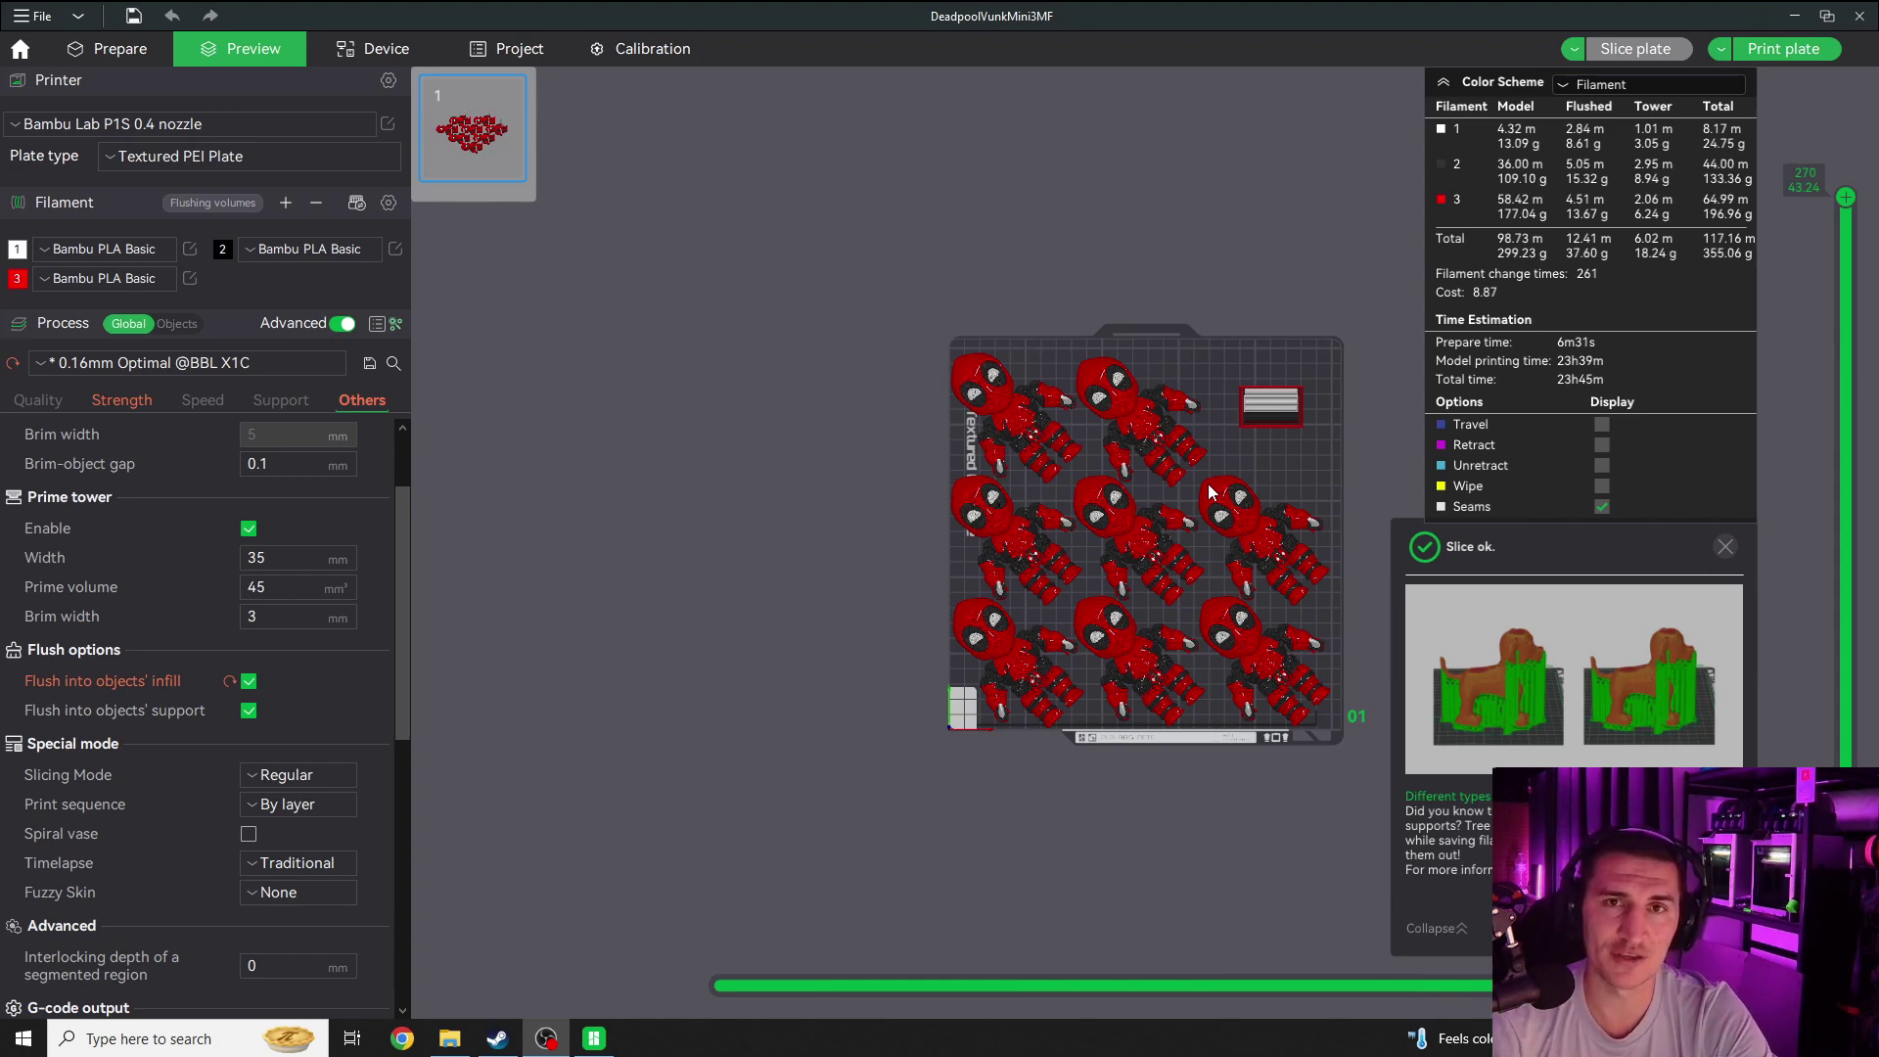
# Dismiss the slice notice and inspect one Deadpool figure's Flush Options without changes
pyautogui.click(1727, 548)
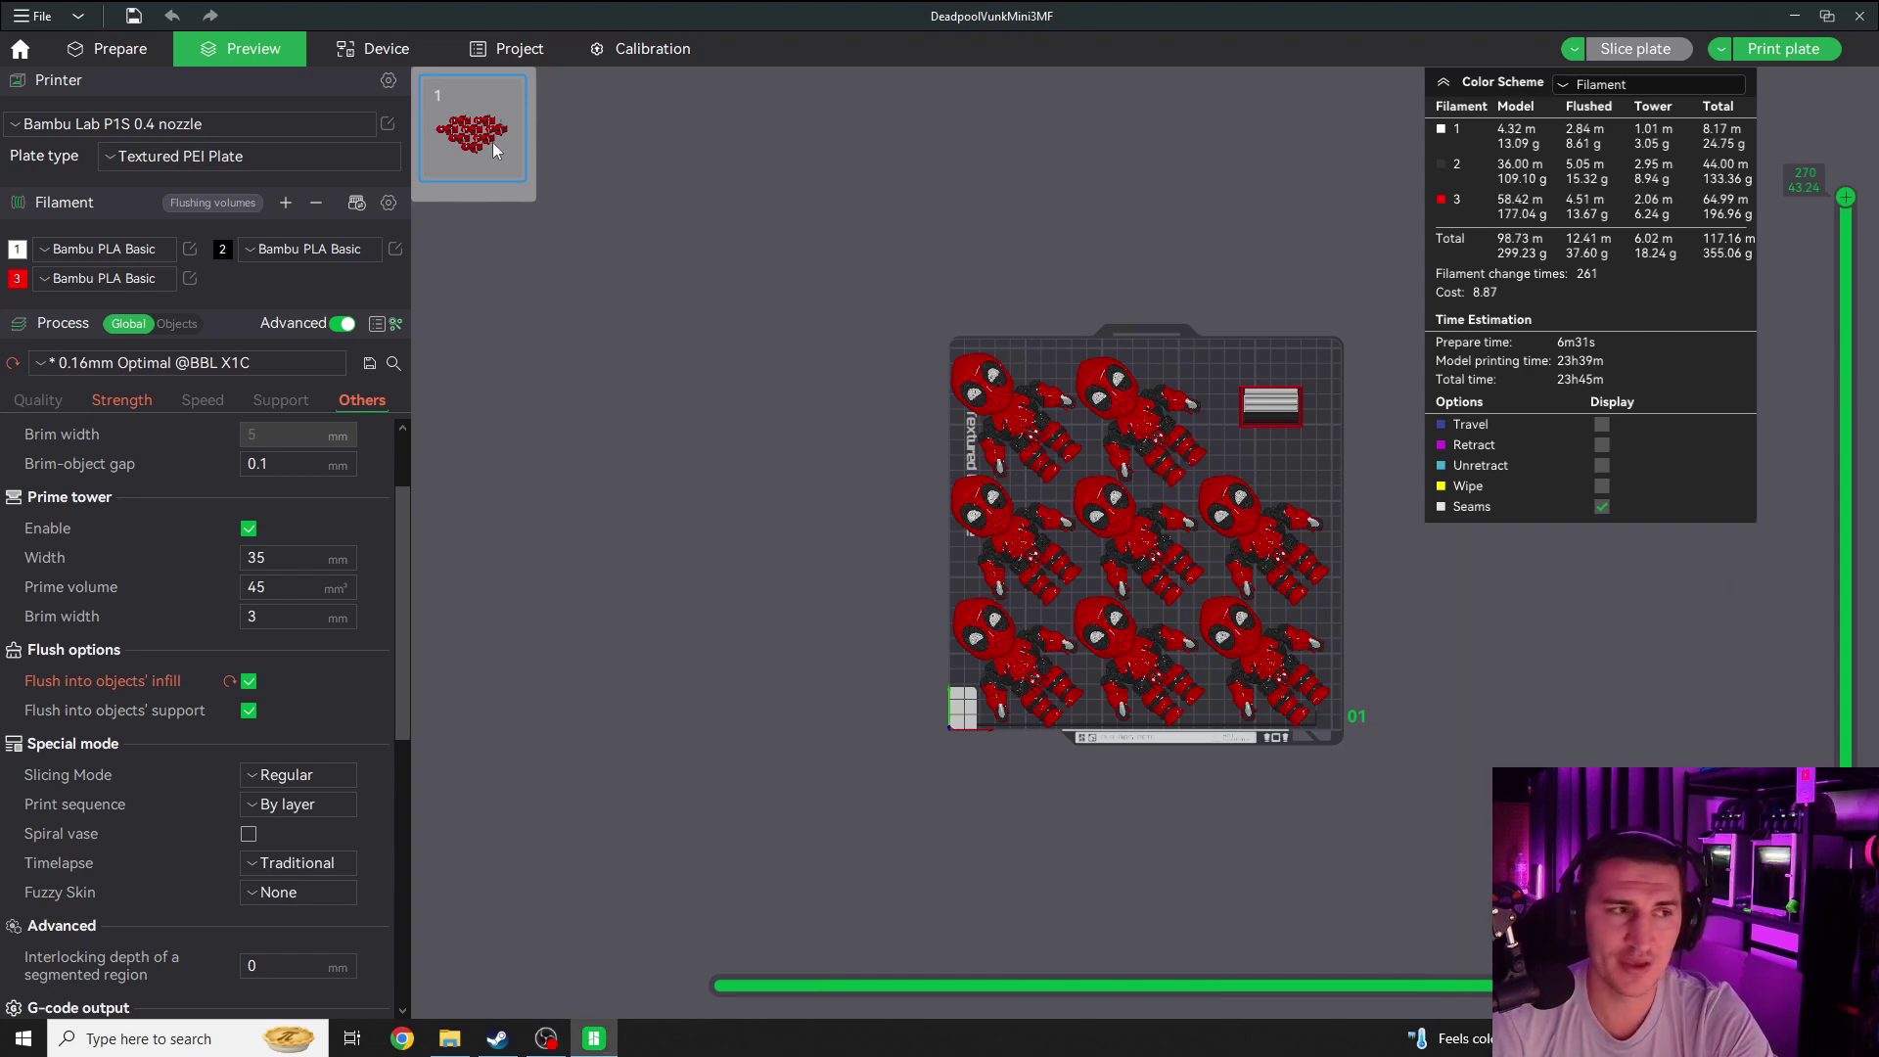
pyautogui.click(133, 51)
pyautogui.rightClick(1256, 536)
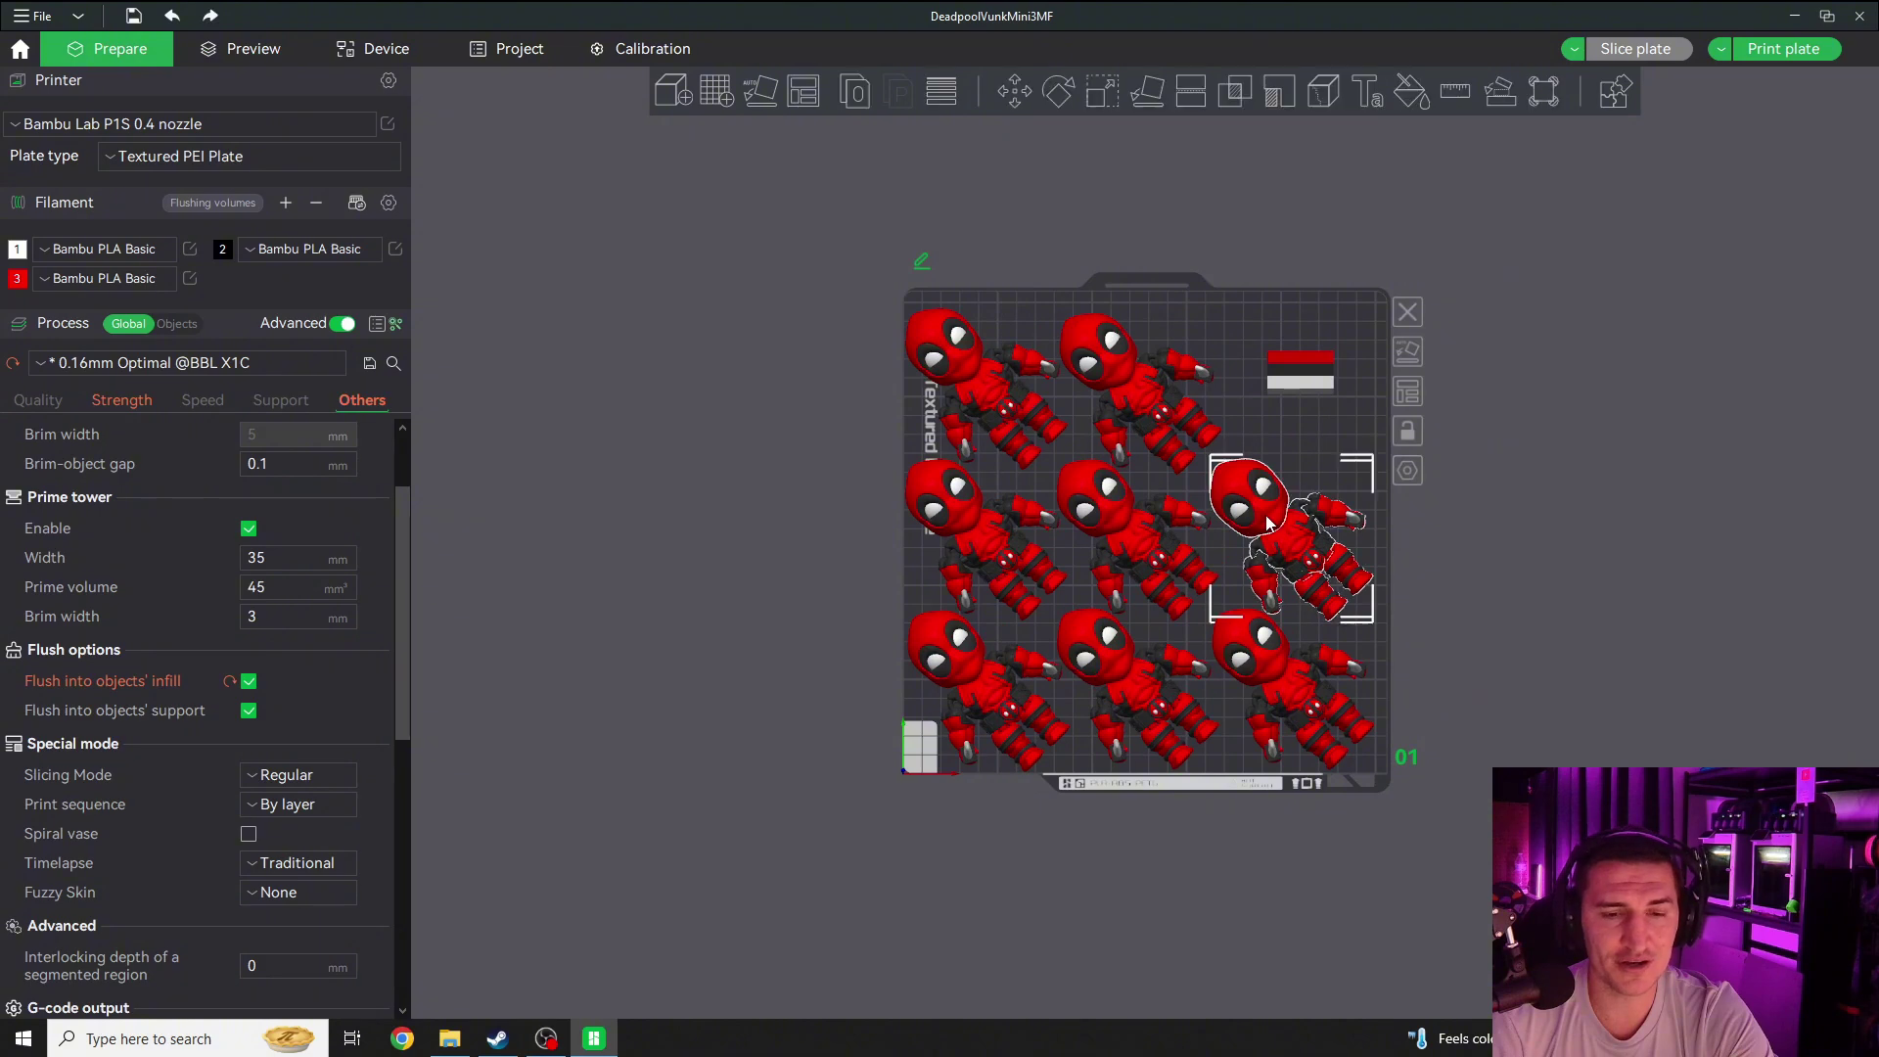
pyautogui.click(1257, 409)
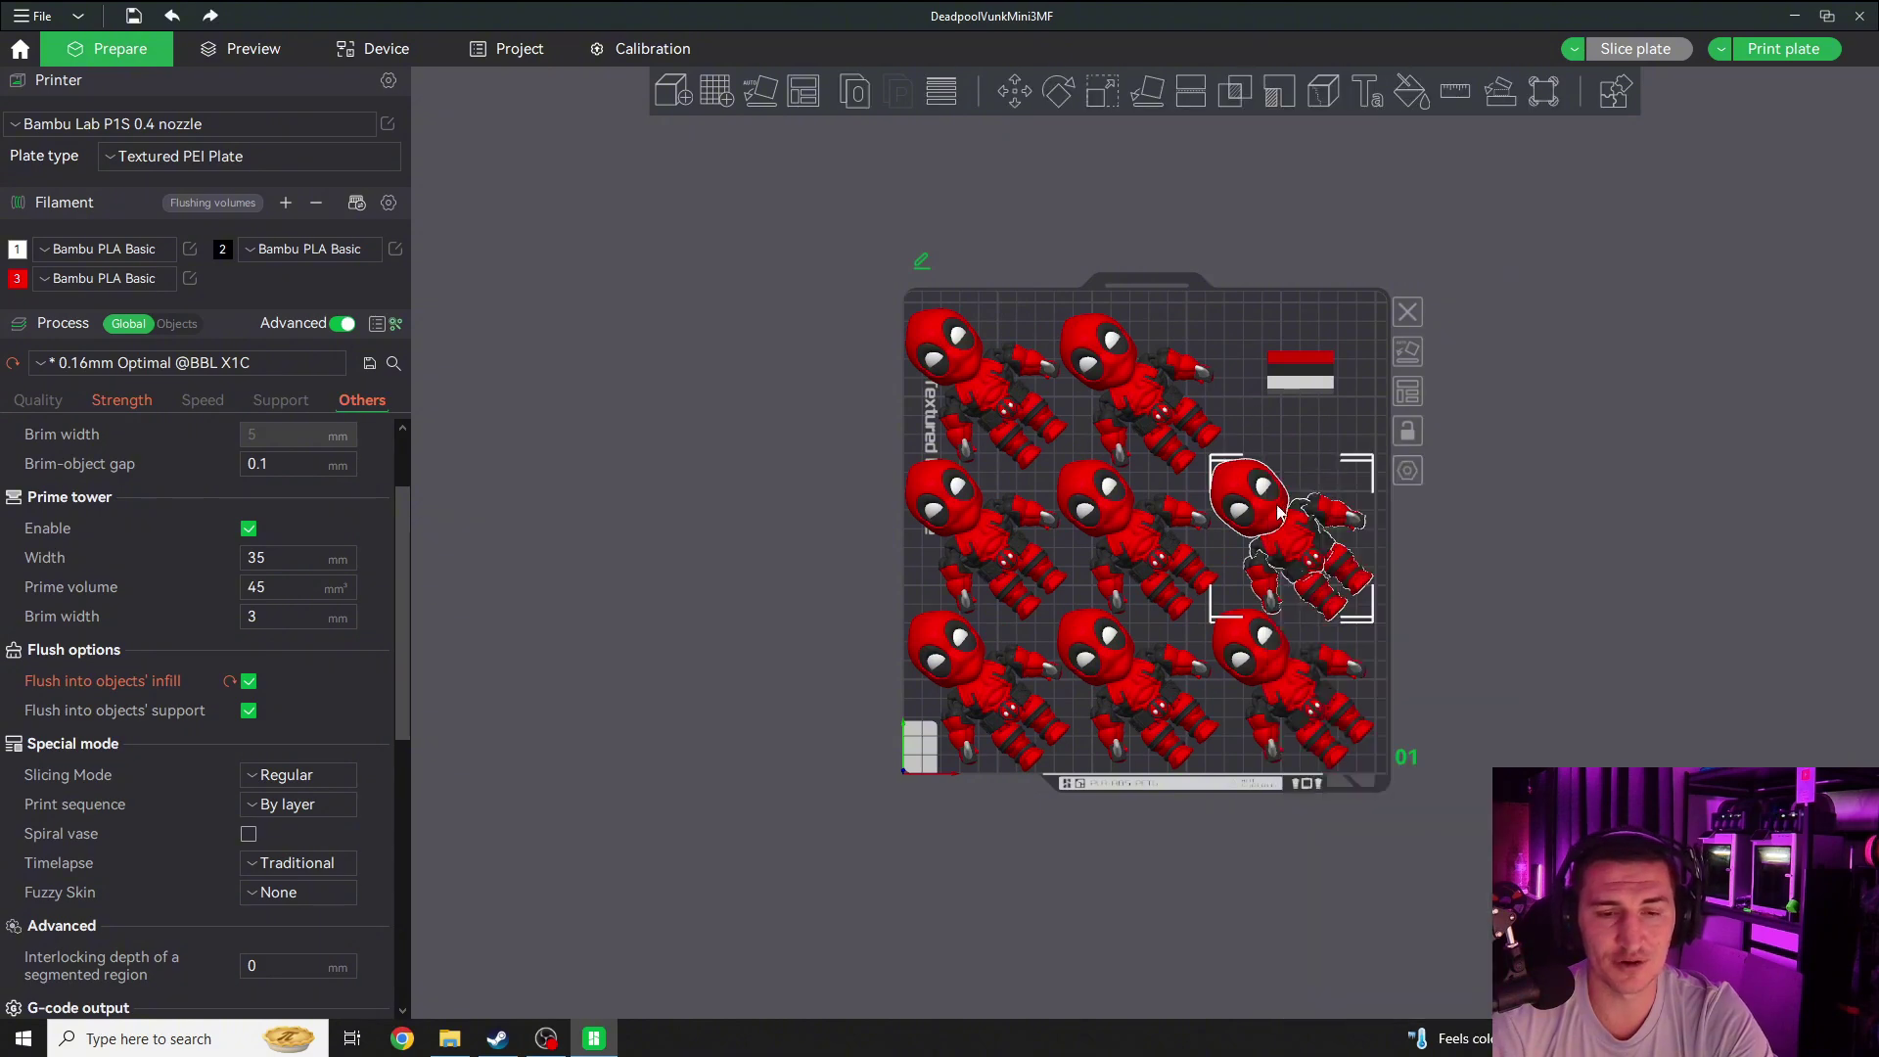
pyautogui.rightClick(1243, 511)
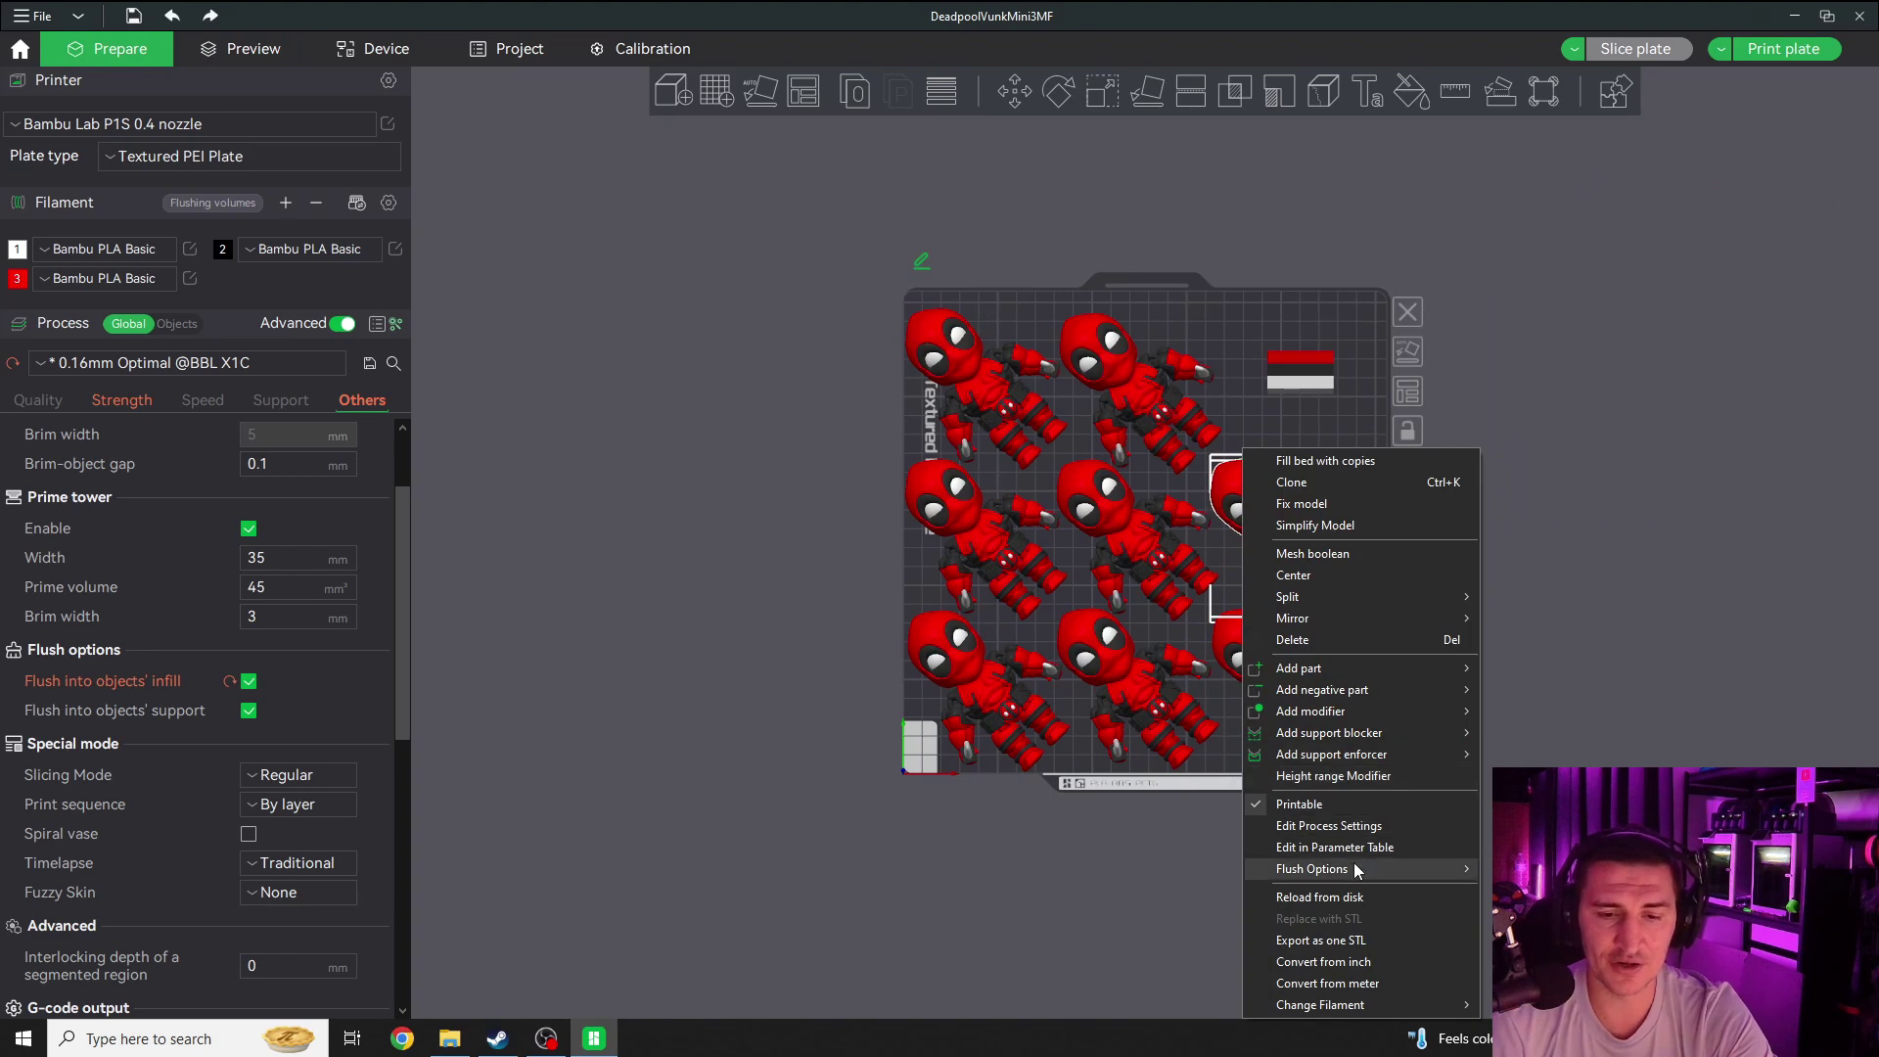
pyautogui.moveTo(1354, 865)
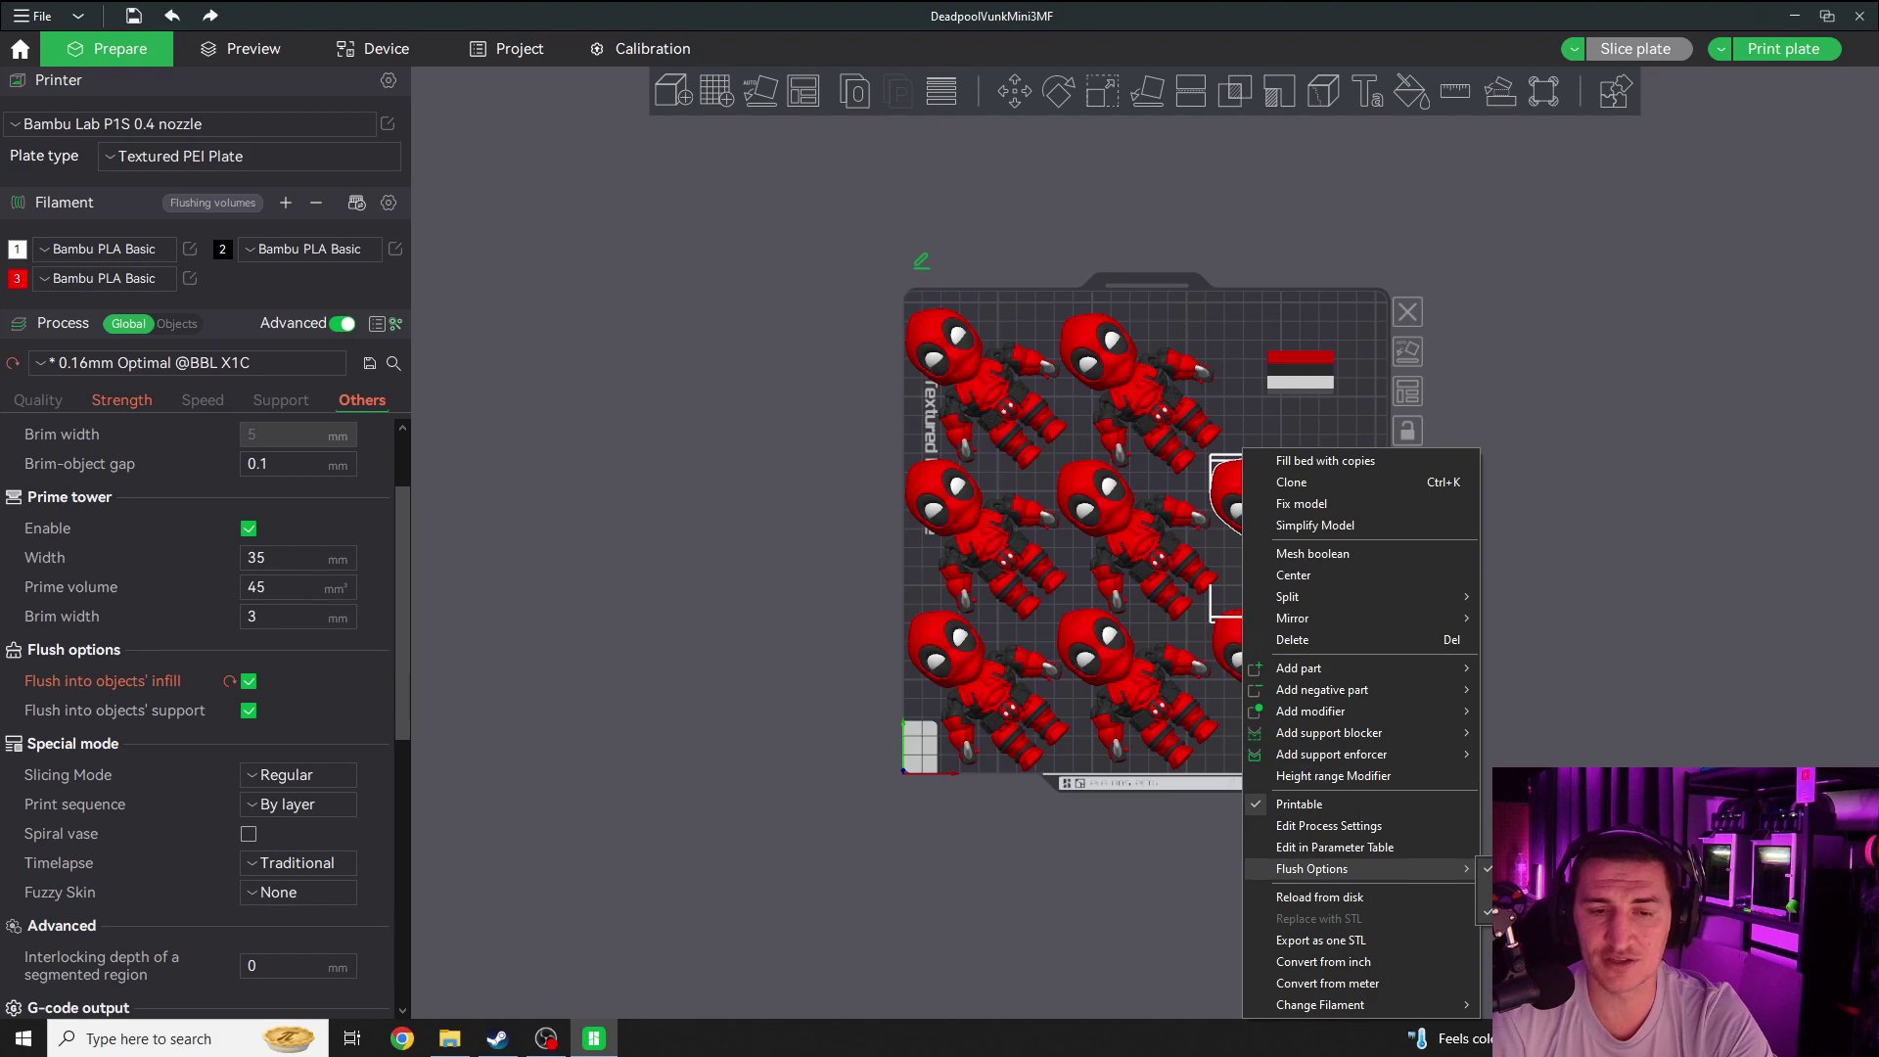
pyautogui.press('Escape')
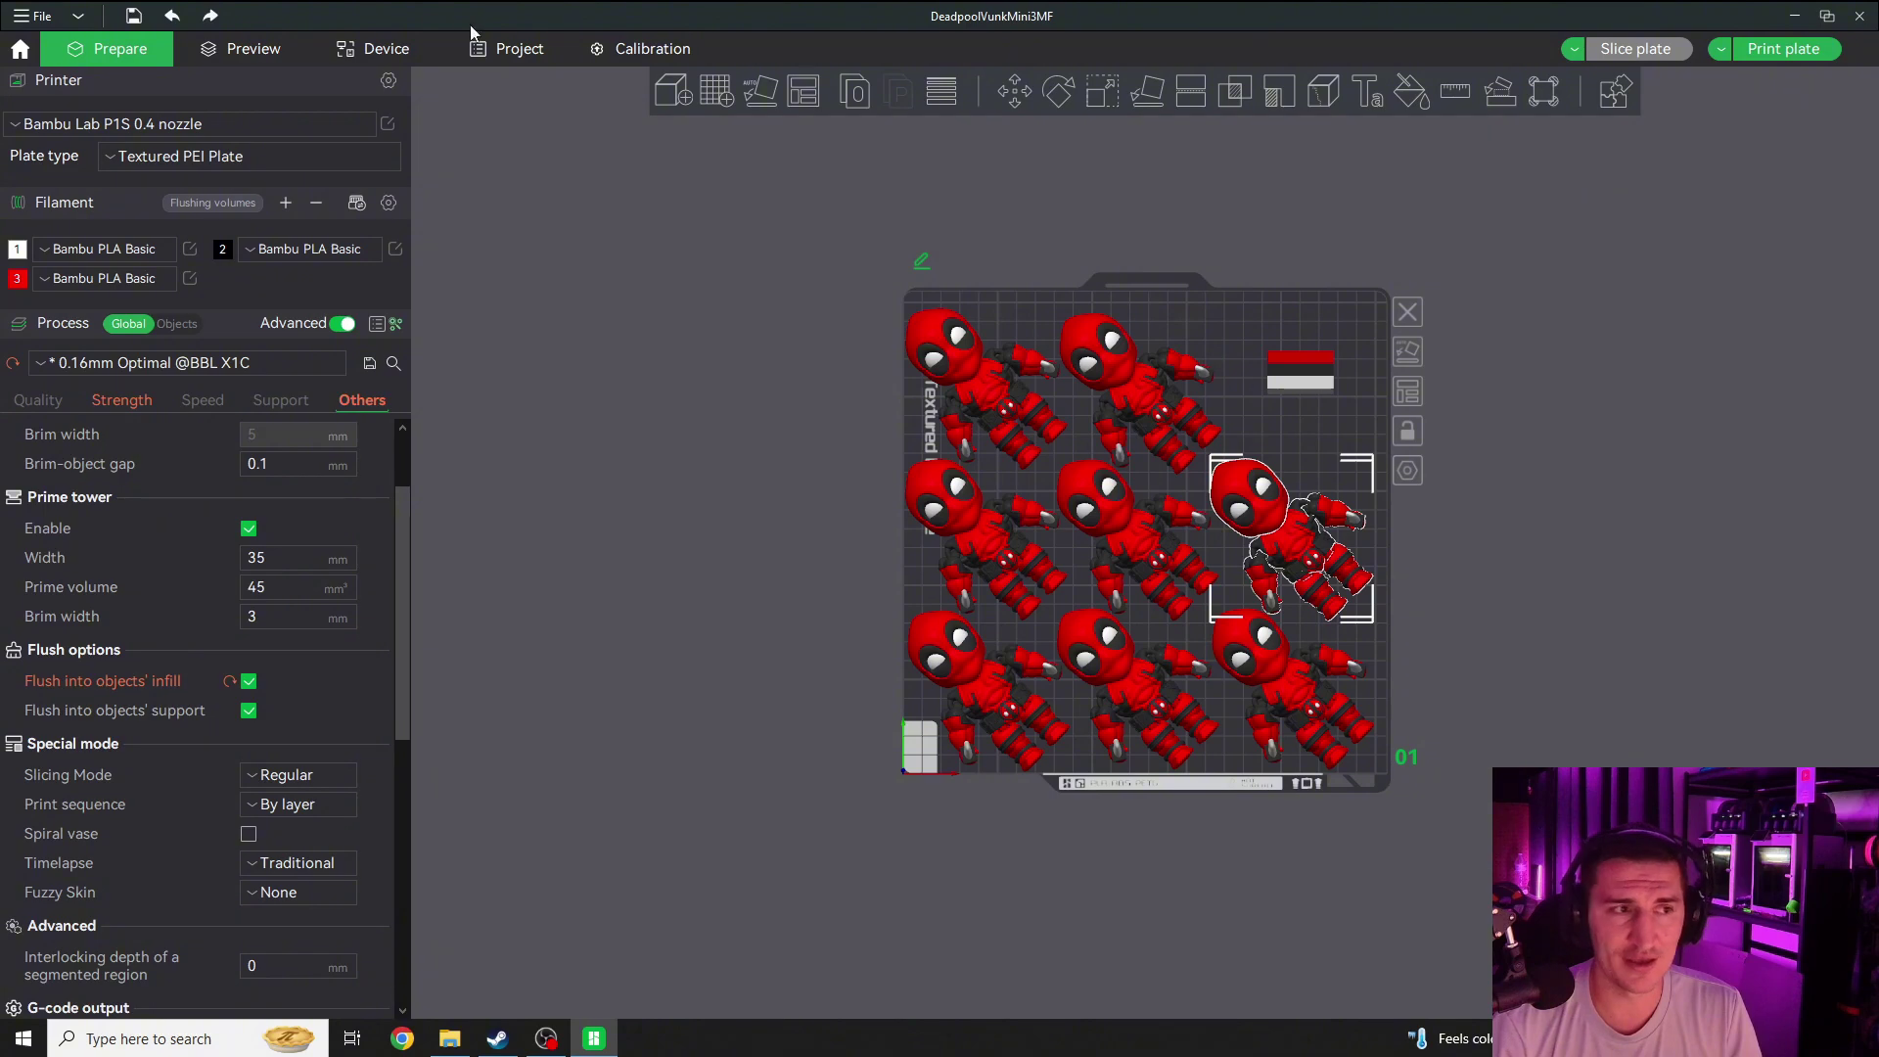
# Open the sliced preview showing 339.16 g of filament and 23h24m total time
pyautogui.click(239, 44)
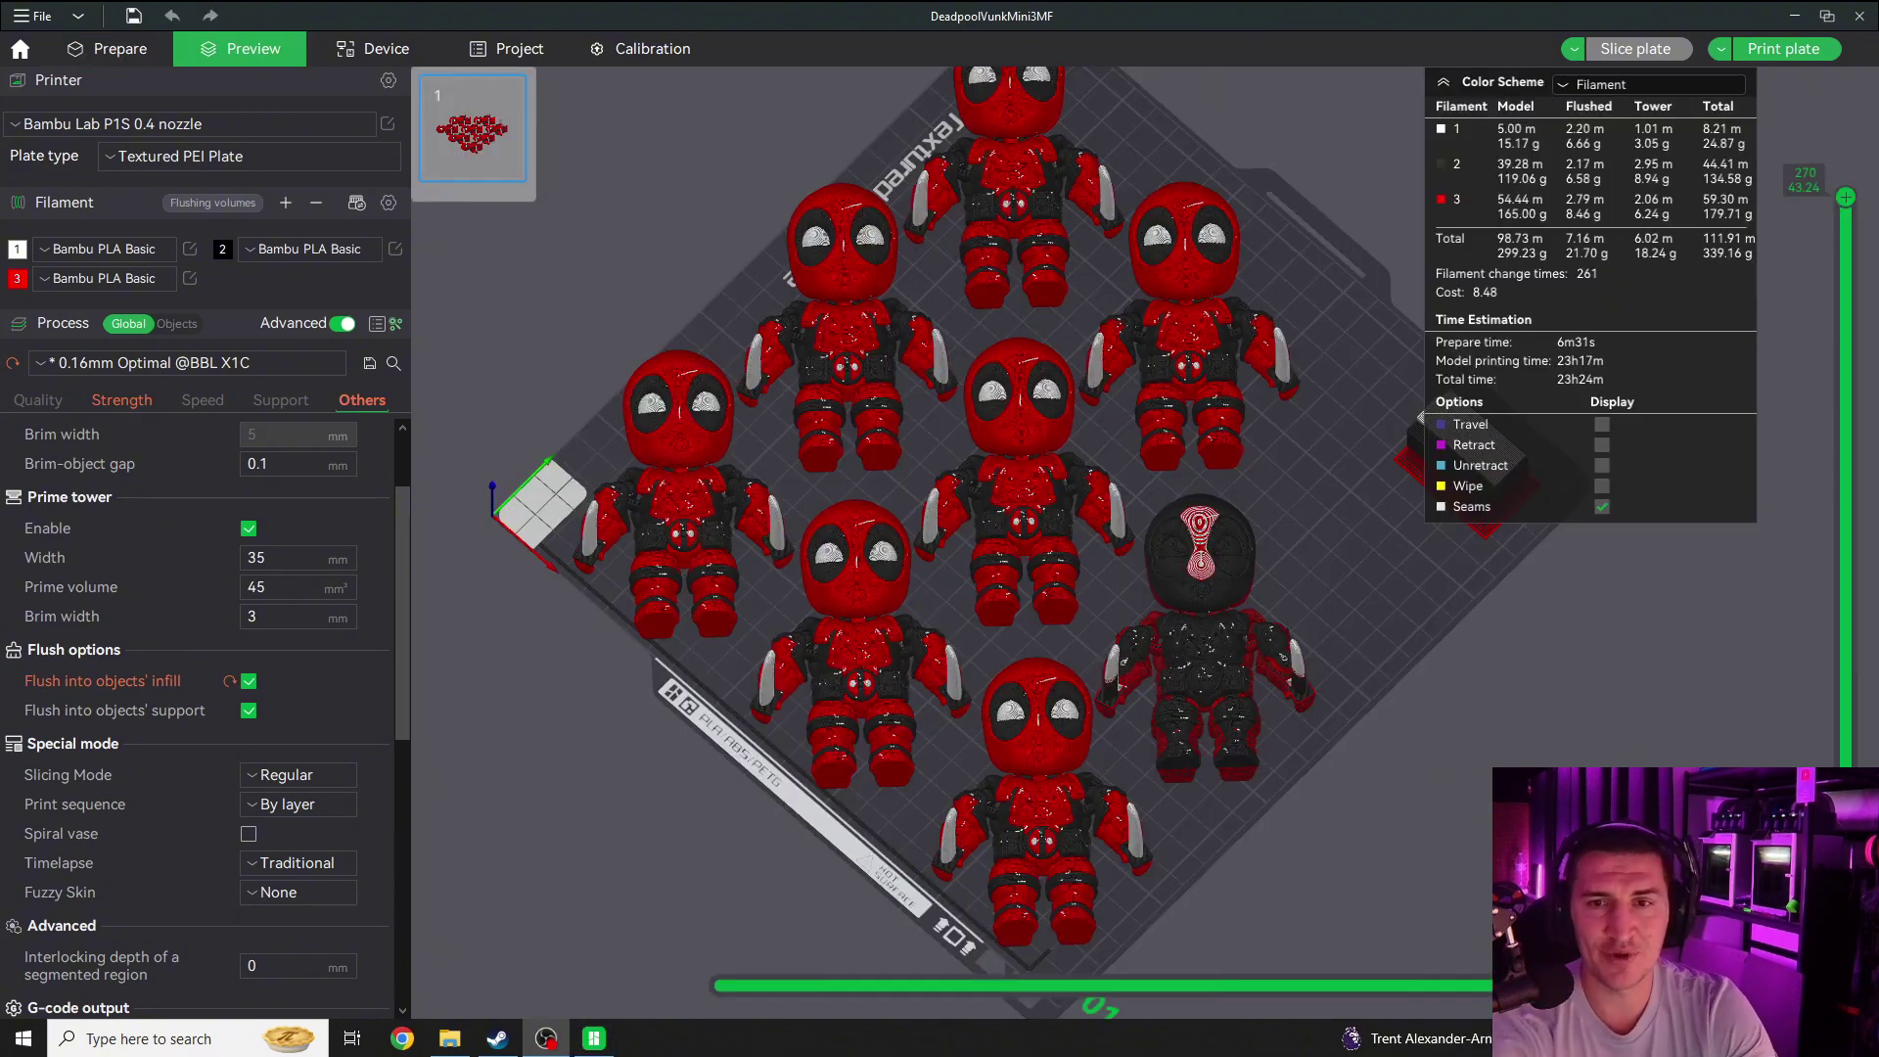